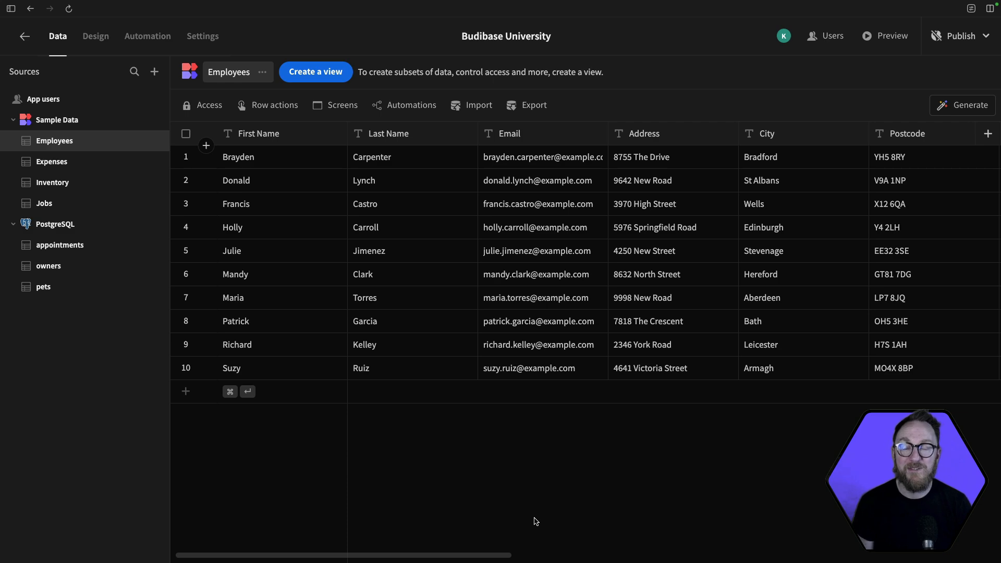
# Look through the Employees table's columns and examine the settings of the Employee Level column.
pyautogui.hscroll(5, 566, 301)
pyautogui.hscroll(-5, 566, 301)
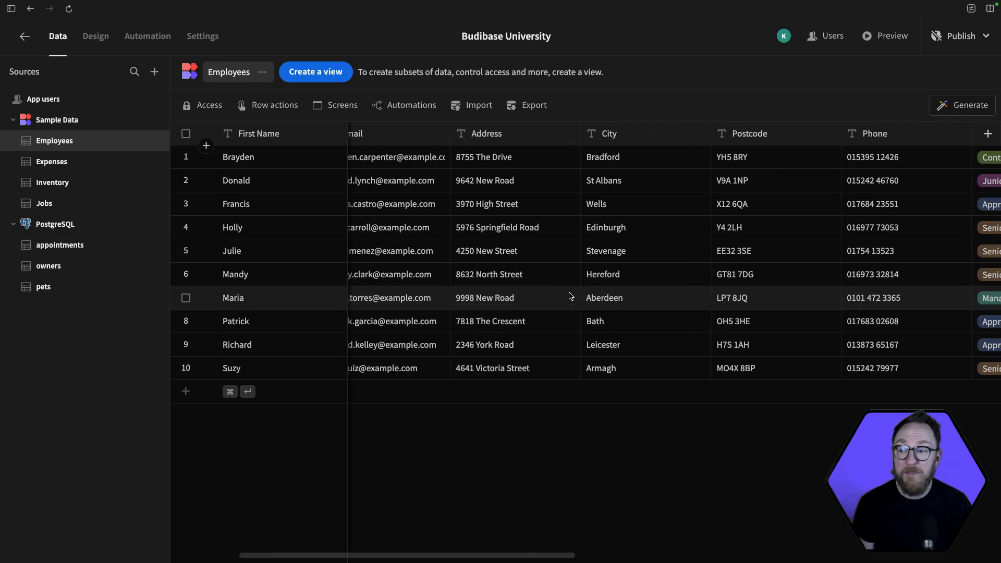
pyautogui.hscroll(5, 566, 301)
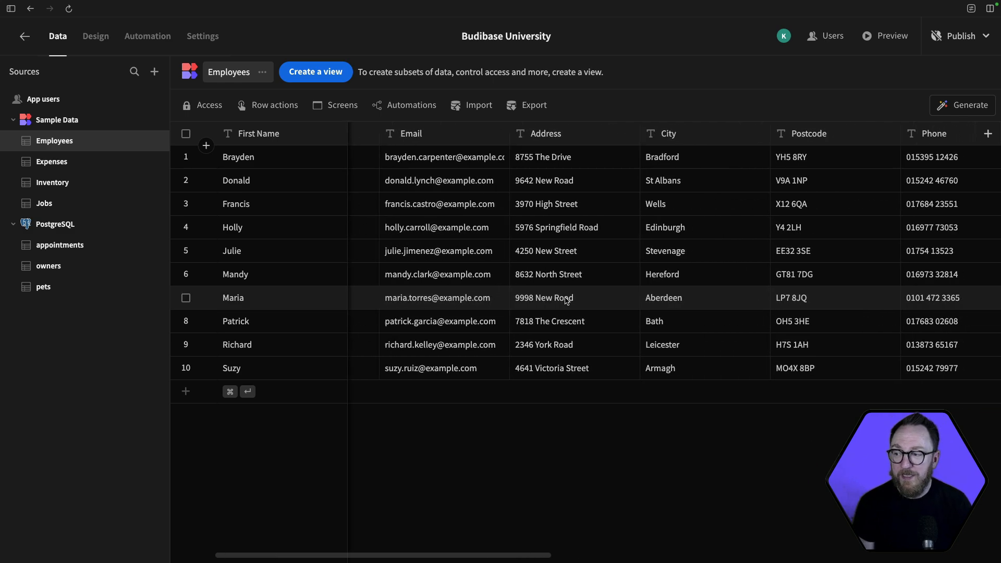
pyautogui.hscroll(-5, 383, 203)
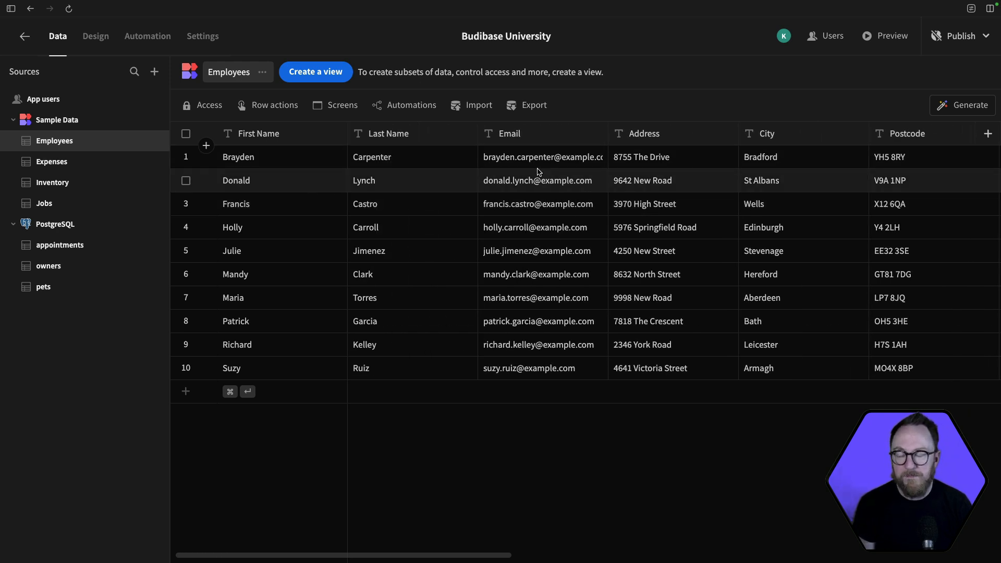
pyautogui.hscroll(5, 534, 175)
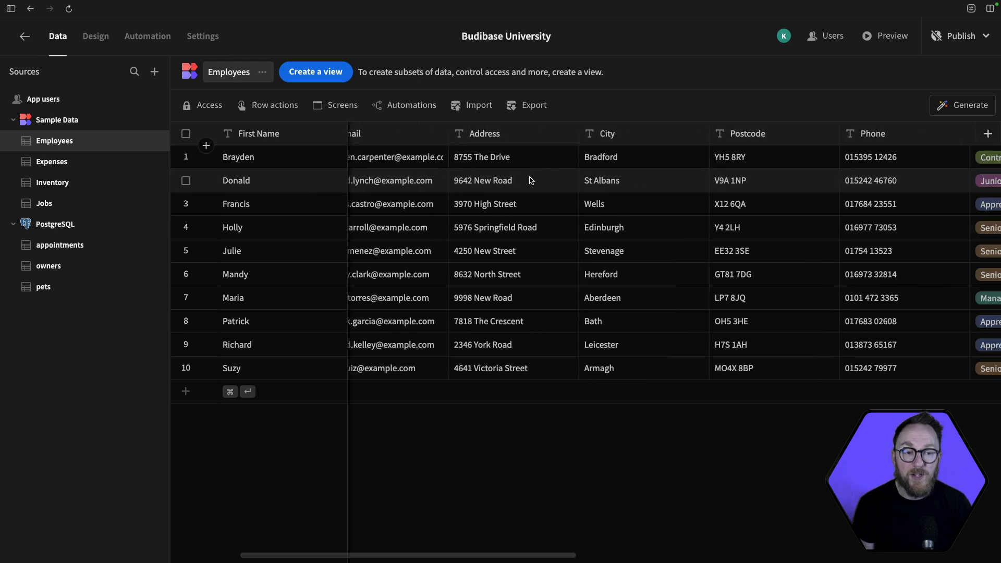
pyautogui.hscroll(5, 531, 180)
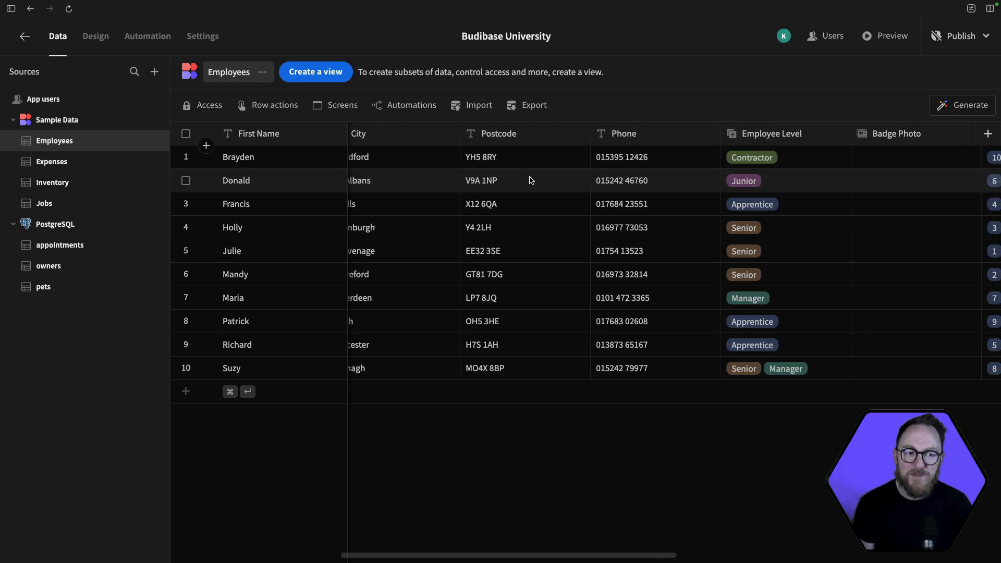
pyautogui.hscroll(5, 531, 180)
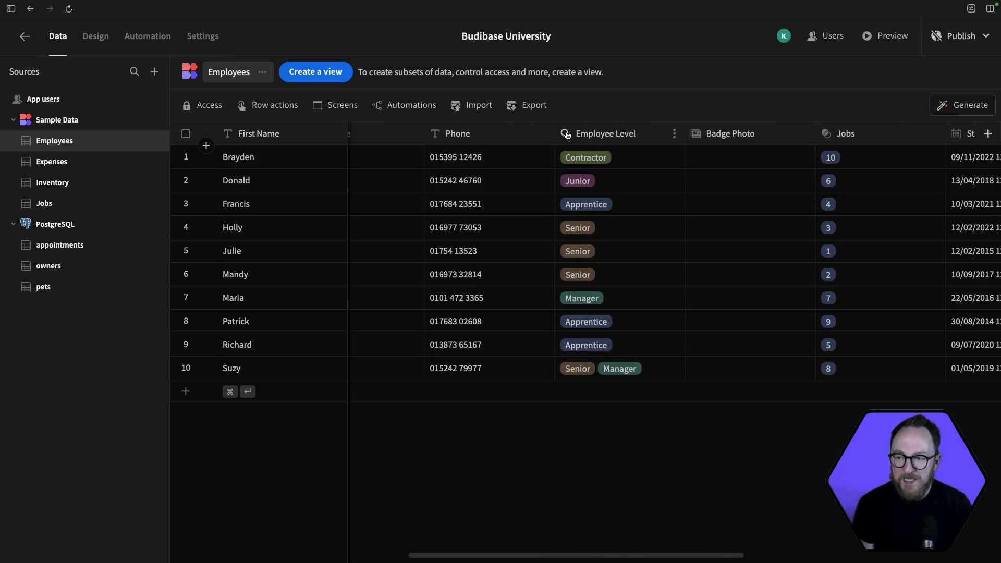
pyautogui.click(674, 134)
pyautogui.click(632, 166)
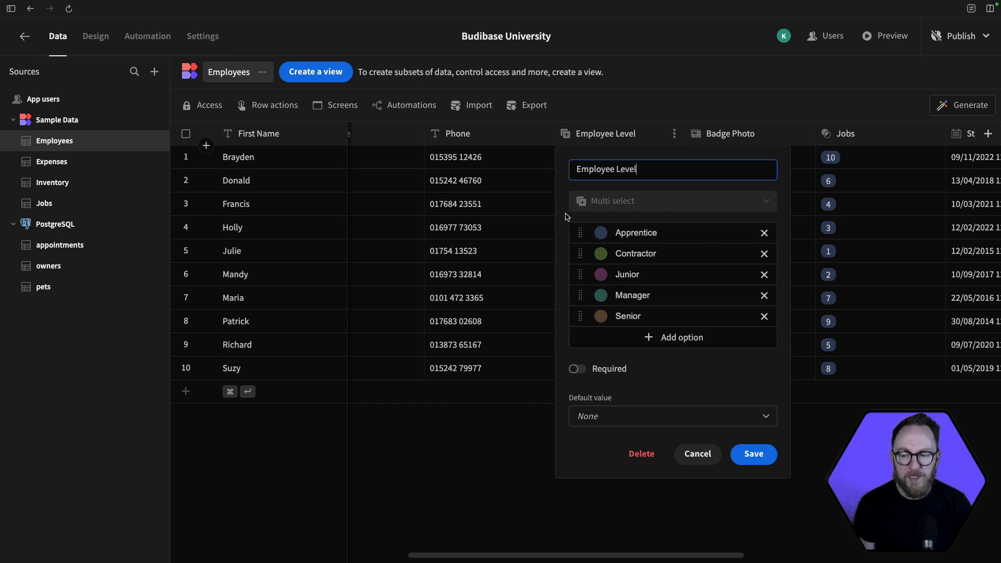
pyautogui.click(714, 462)
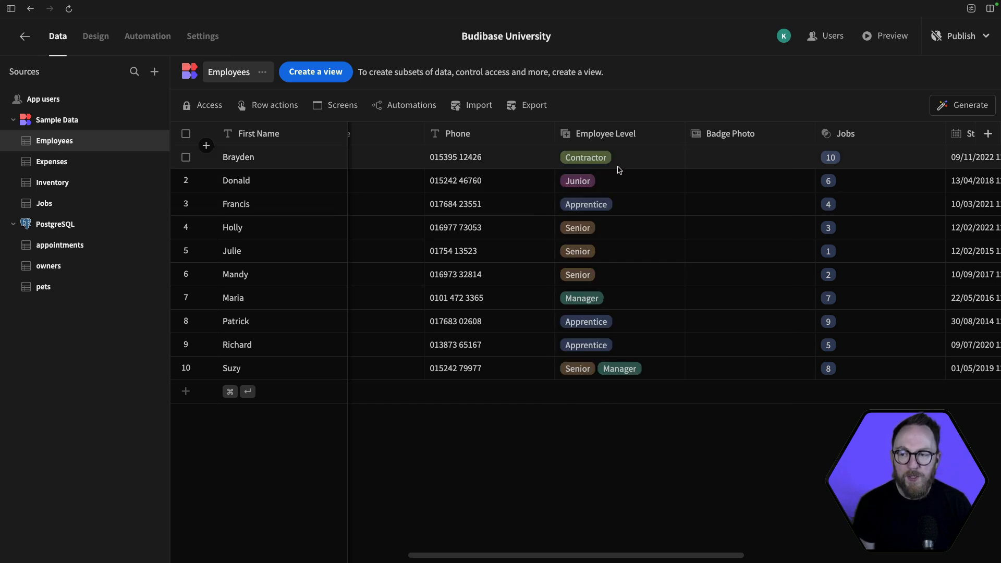
# Add the Junior option to the Employee Level of the first row in the Employees table.
pyautogui.click(641, 161)
pyautogui.click(674, 158)
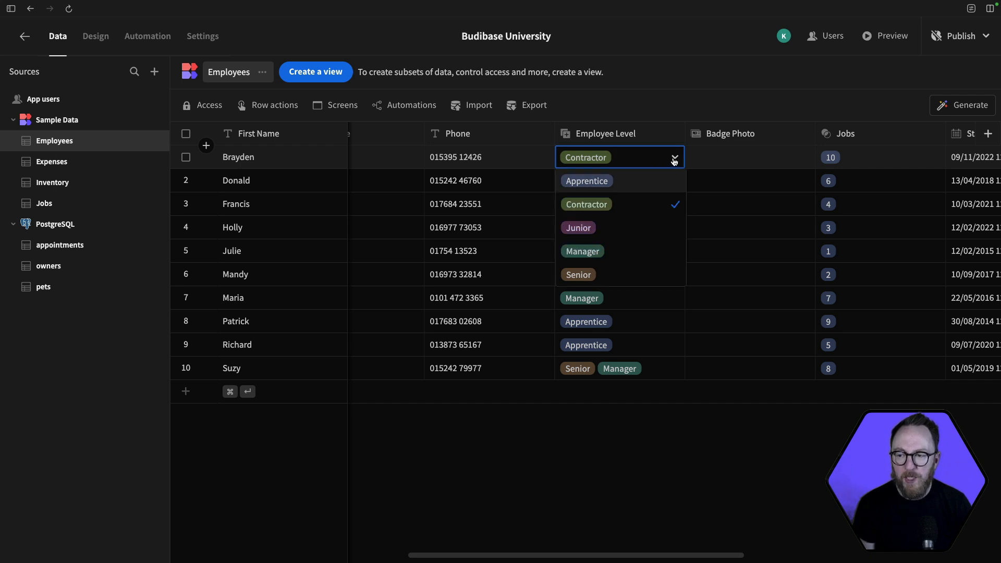
pyautogui.click(590, 235)
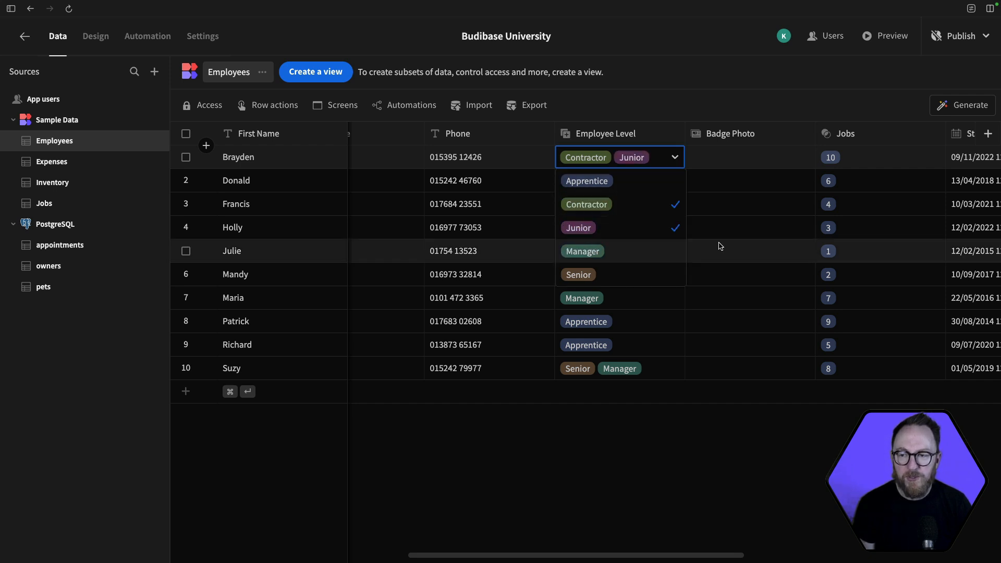
pyautogui.click(674, 157)
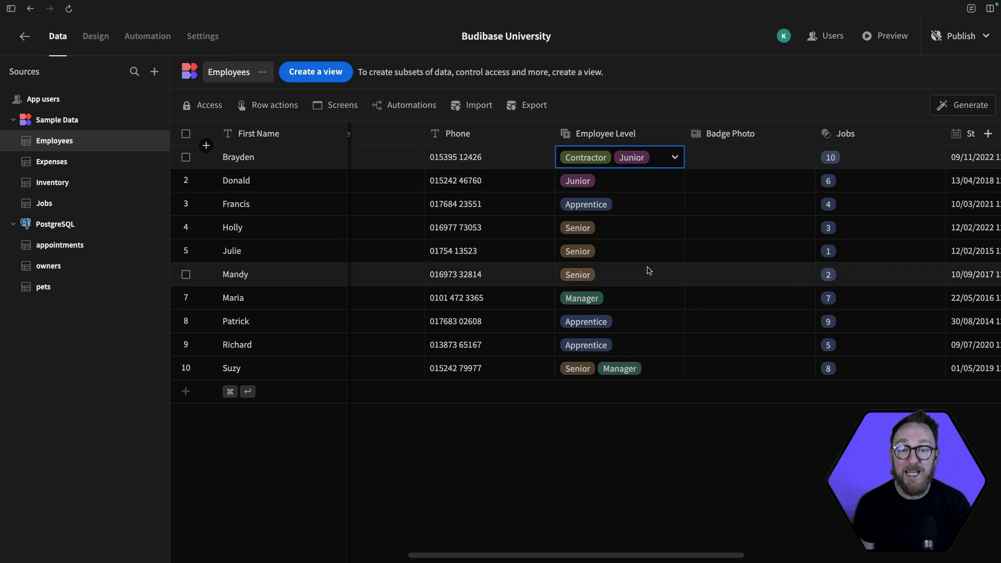
# Examine the settings of the Badge Photo column and the first row's badge photo cell.
pyautogui.hscroll(4, 648, 270)
pyautogui.click(604, 133)
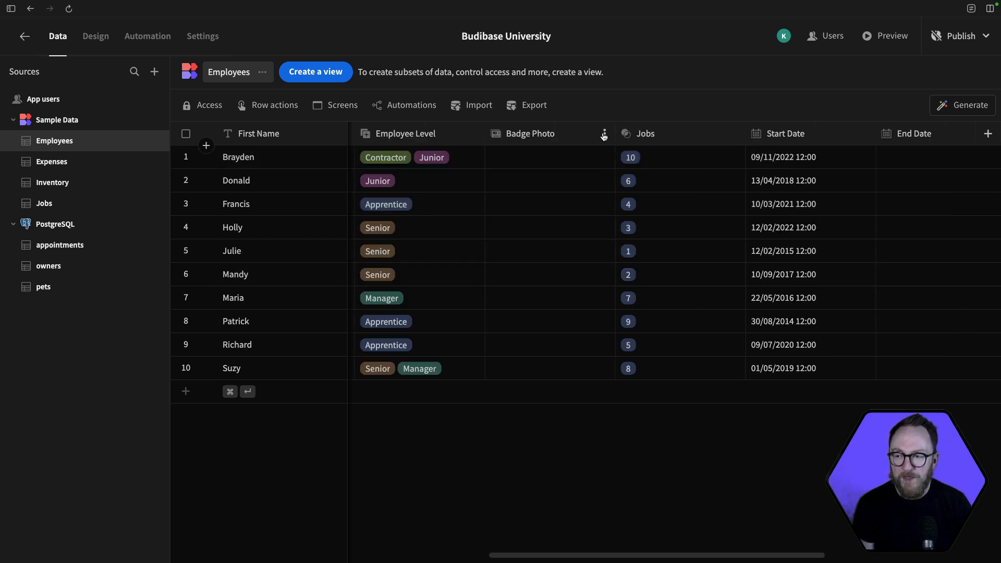
pyautogui.click(553, 159)
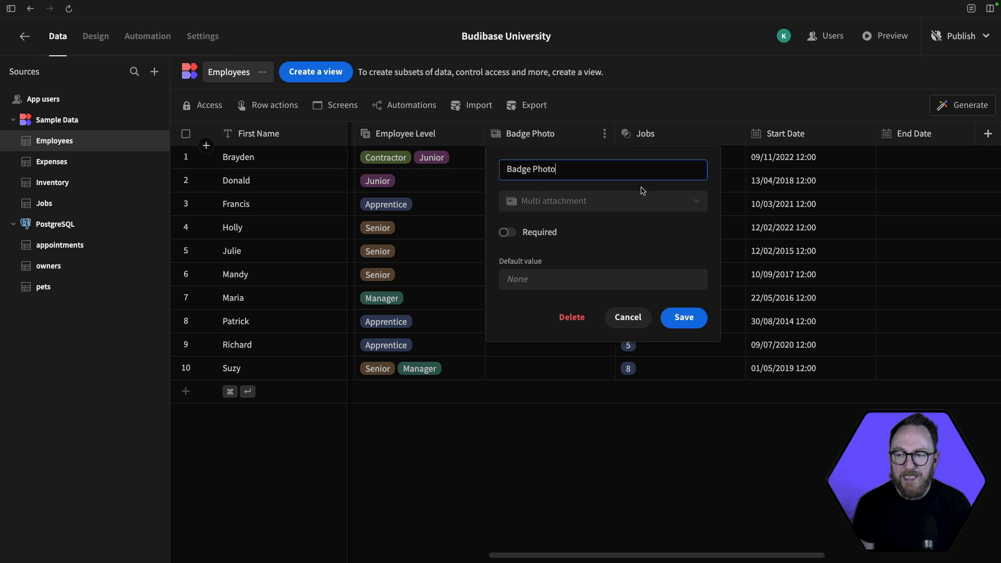
pyautogui.click(622, 318)
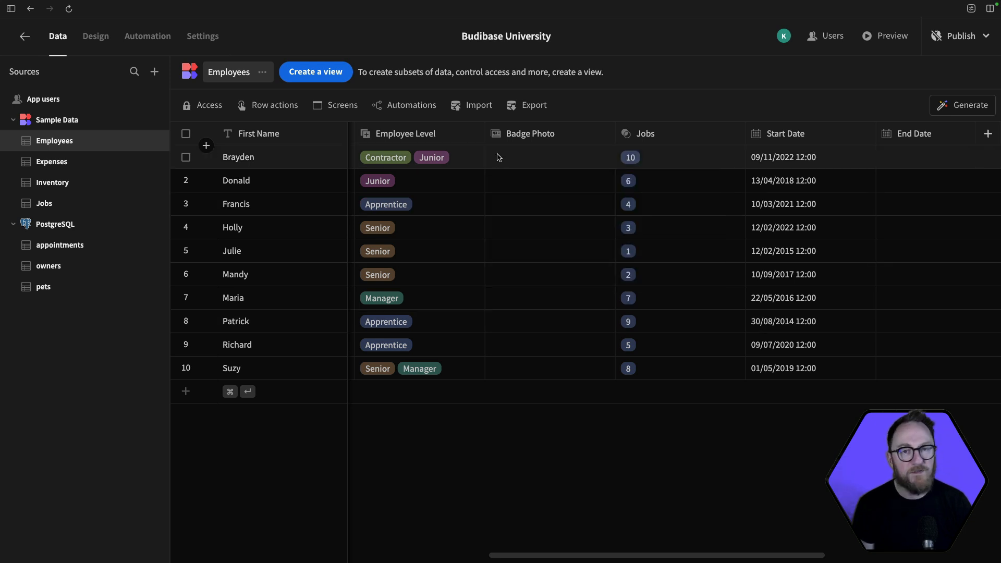
pyautogui.click(559, 162)
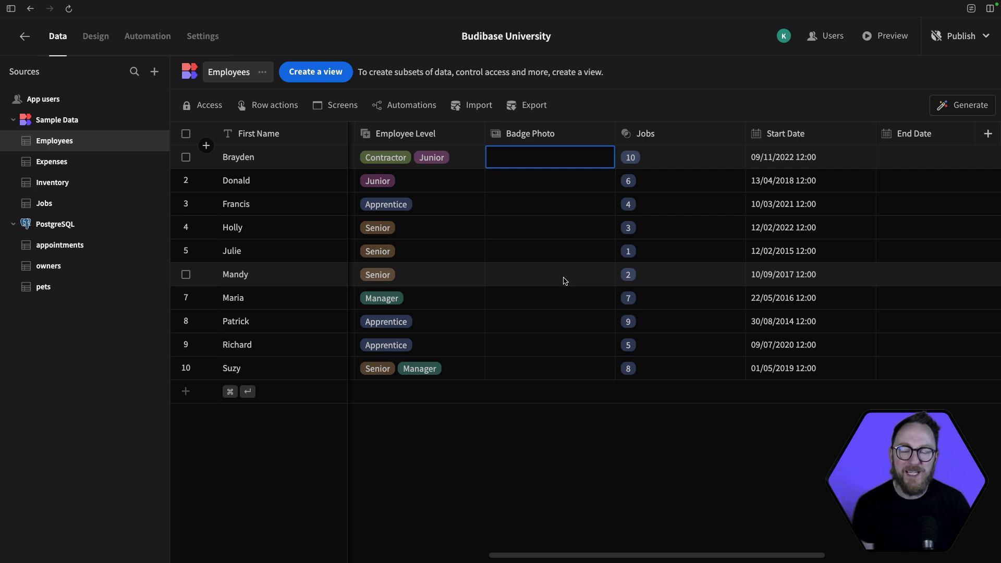
# Inspect the linked records in the Jobs column for the first two employee rows.
pyautogui.hscroll(3, 628, 158)
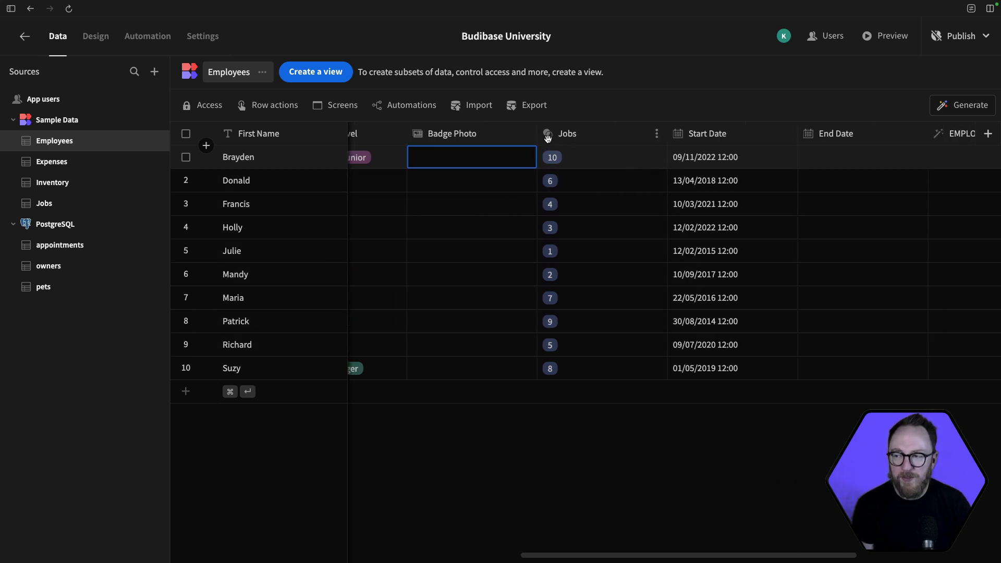
pyautogui.click(579, 156)
pyautogui.click(599, 185)
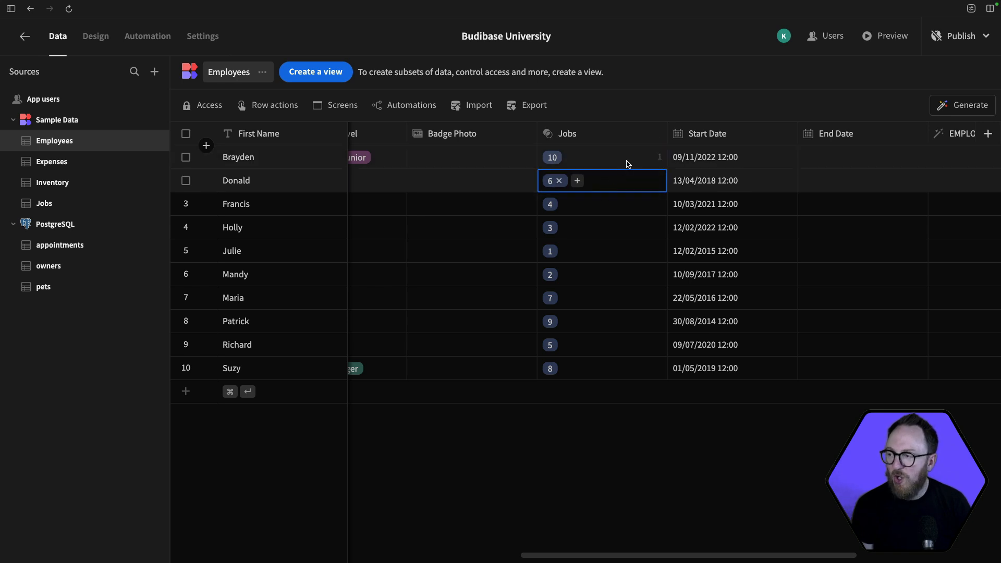
pyautogui.click(596, 156)
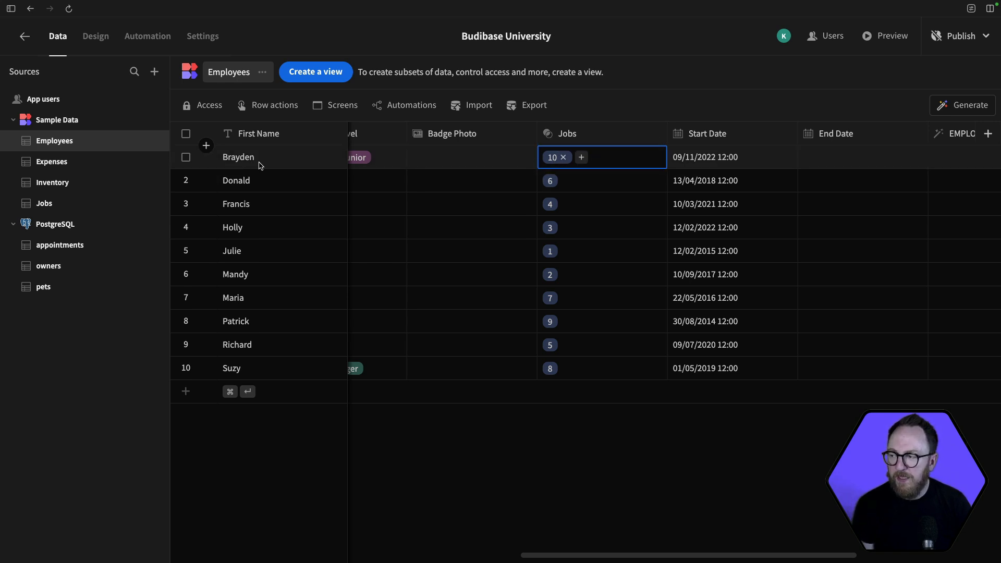
# Open the Jobs table and check its Assigned relationship column against the linked employees.
pyautogui.click(34, 206)
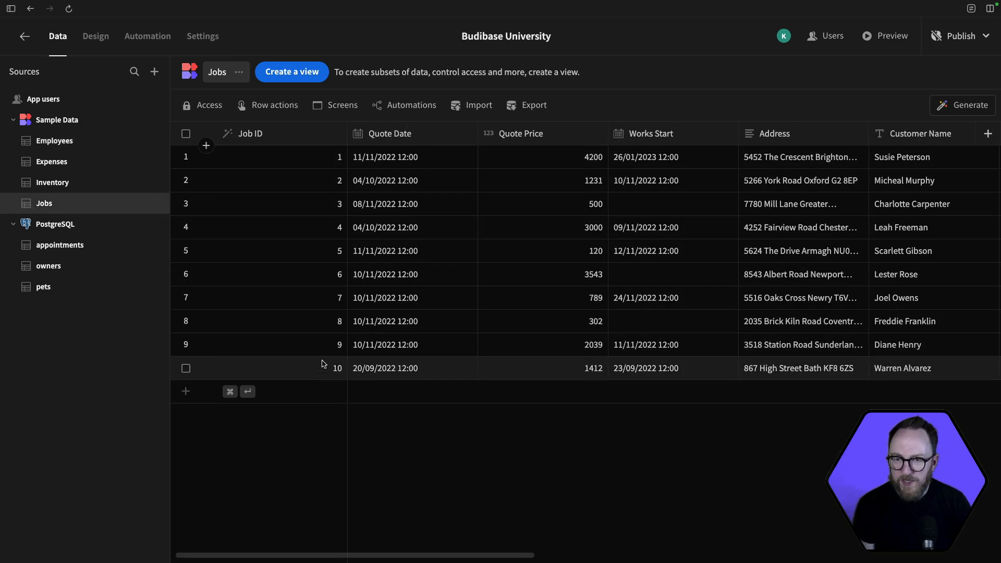
pyautogui.hscroll(12, 558, 380)
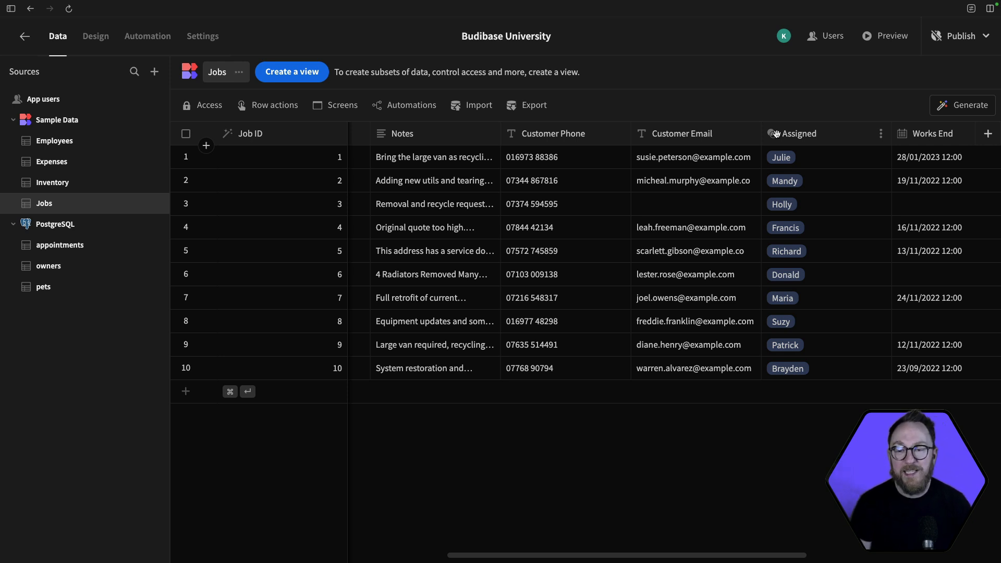
pyautogui.hscroll(-5, 593, 157)
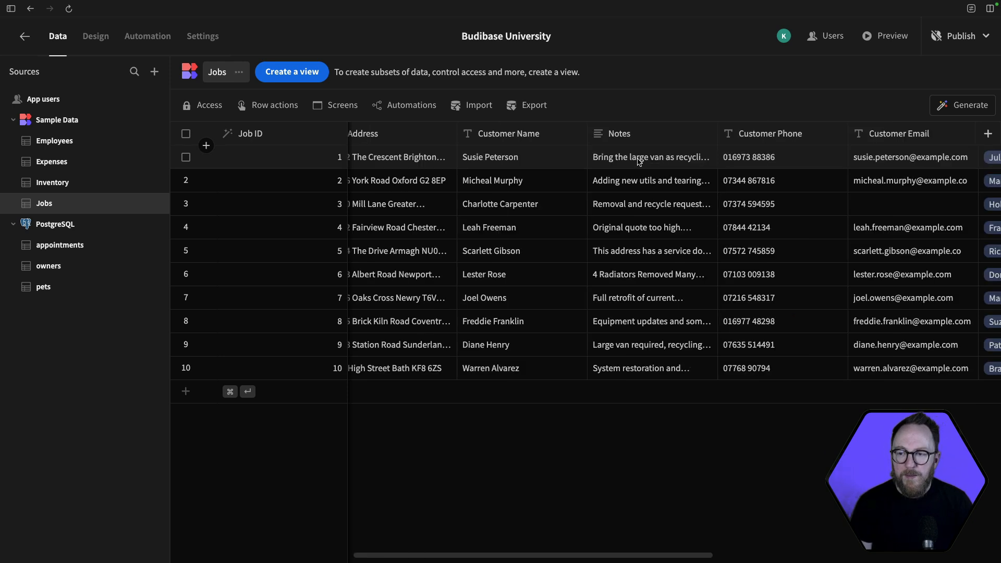
# Examine the settings of the Notes column in the Jobs table without changing them.
pyautogui.click(681, 143)
pyautogui.click(637, 160)
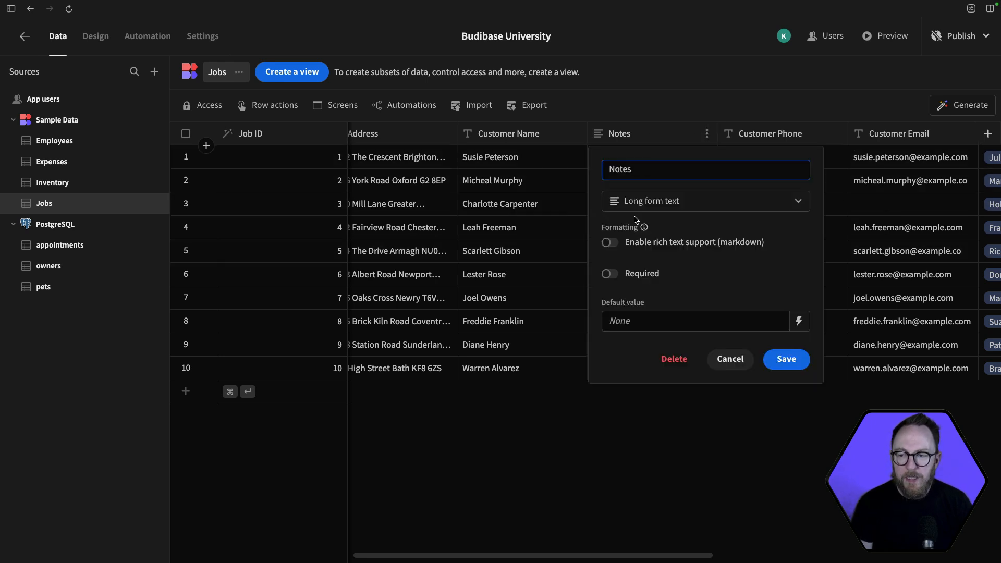
pyautogui.click(725, 359)
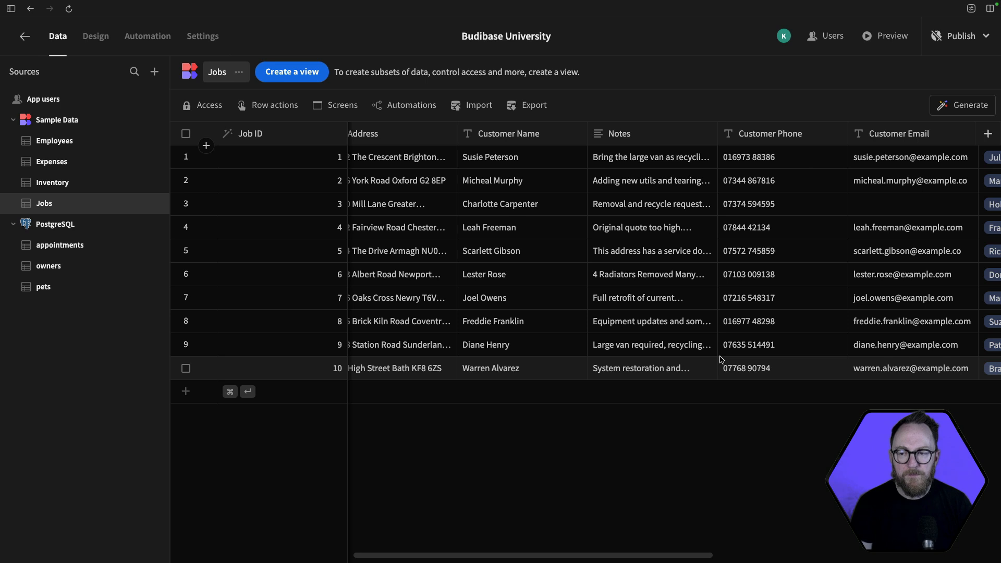
# Mark "large dog" as bold in the first job's Notes by wrapping it in markdown double asterisks (**).
pyautogui.click(655, 157)
pyautogui.click(655, 157)
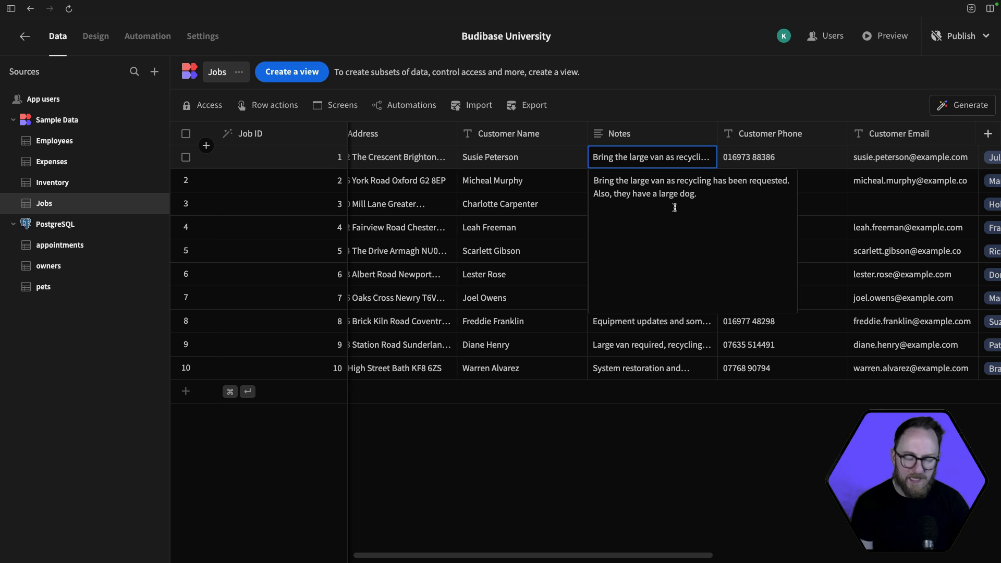
pyautogui.write('**')
pyautogui.write('**.')
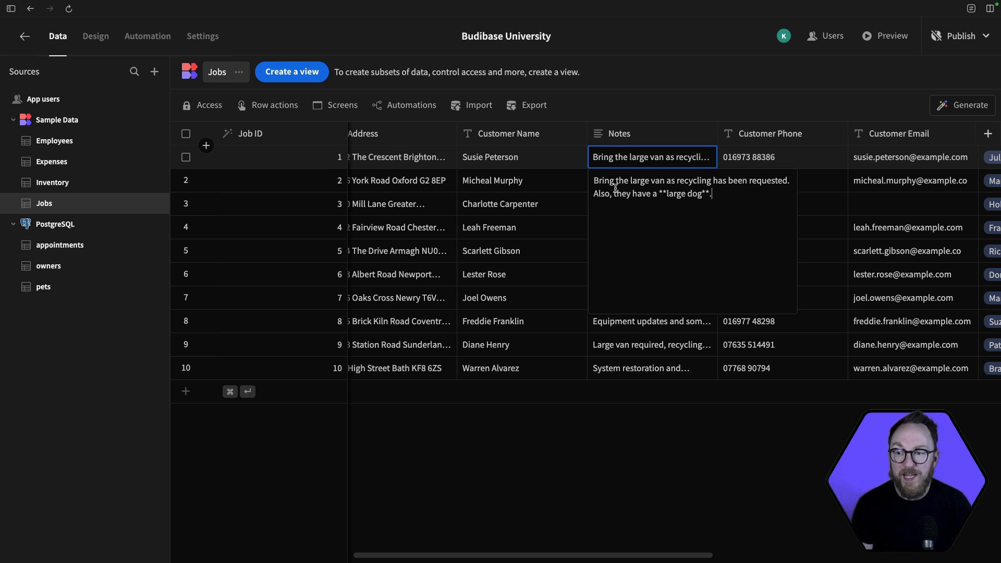
pyautogui.click(524, 265)
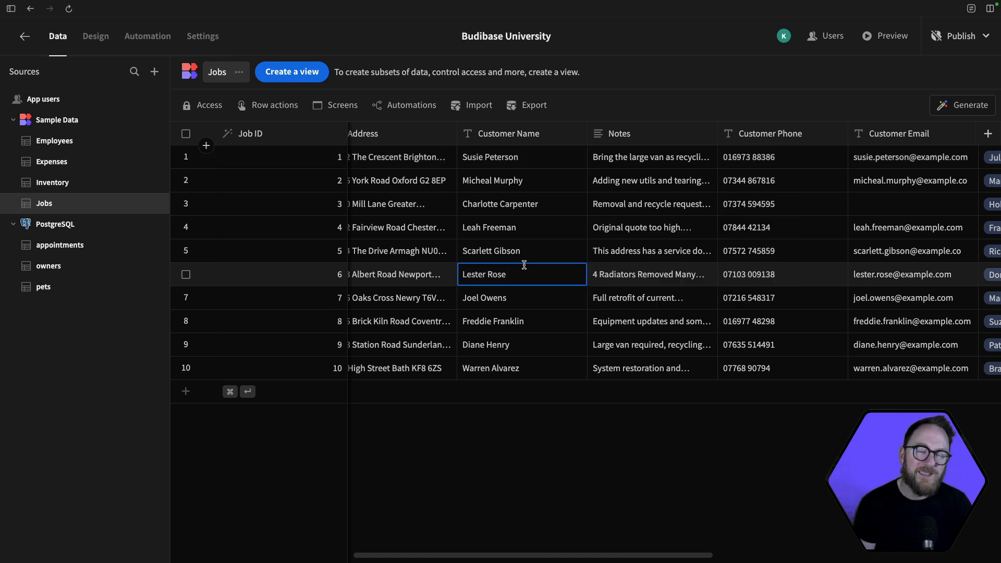
# Start a new column in the Jobs table and open its choice of data types.
pyautogui.hscroll(10, 524, 265)
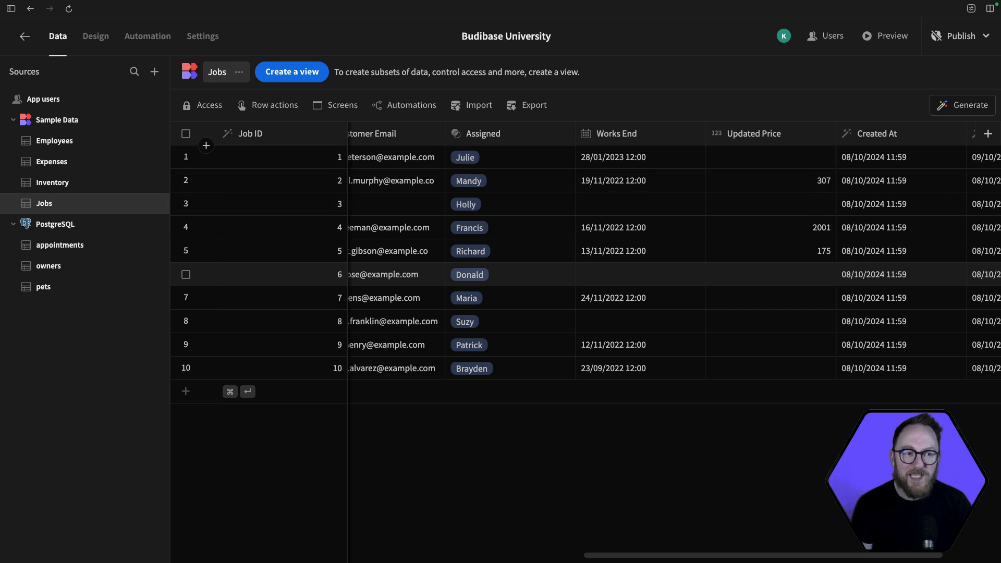
pyautogui.click(987, 133)
pyautogui.click(900, 201)
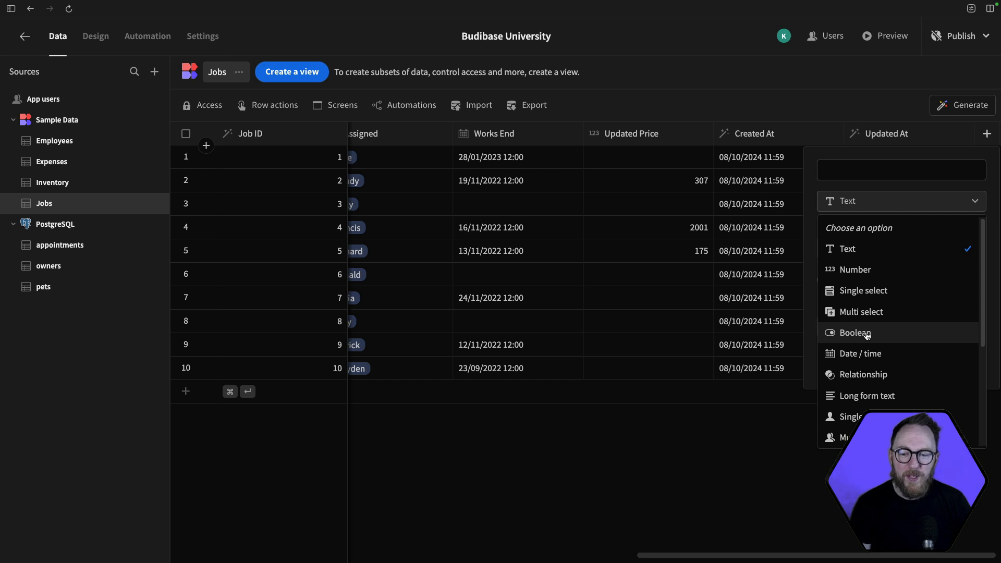
# Try the Date / time type for the new column, toggling its Date only and Ignore time zones options.
pyautogui.click(867, 352)
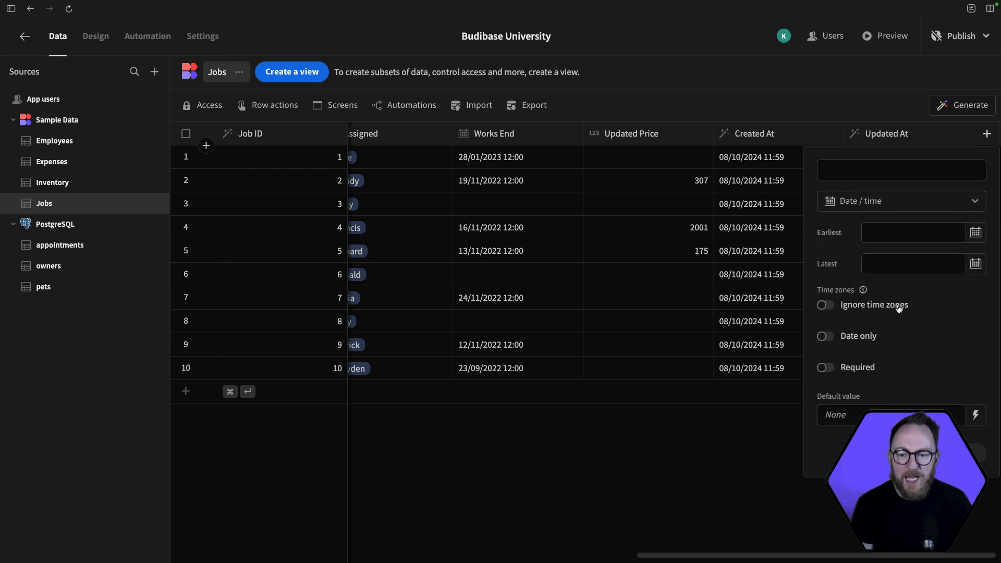
pyautogui.click(825, 337)
pyautogui.click(825, 296)
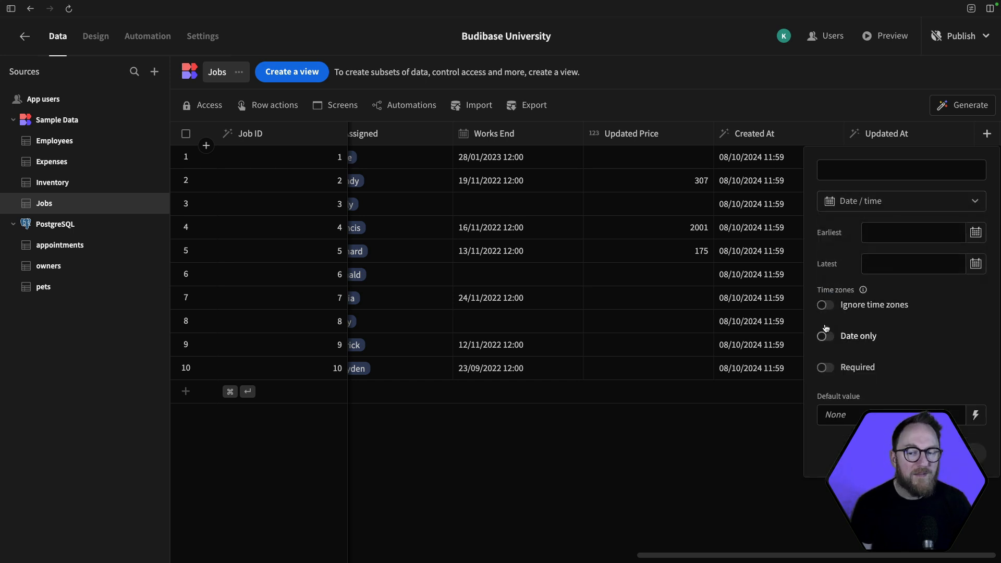
pyautogui.click(828, 307)
pyautogui.click(827, 306)
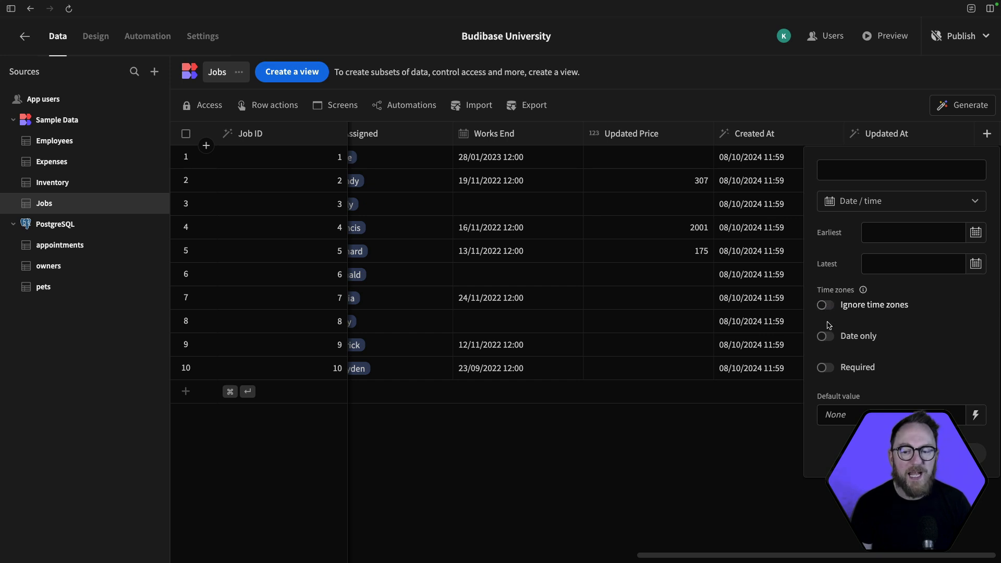
# Change the new column's type to Single user, name it Users, and save it to the Jobs table.
pyautogui.click(886, 201)
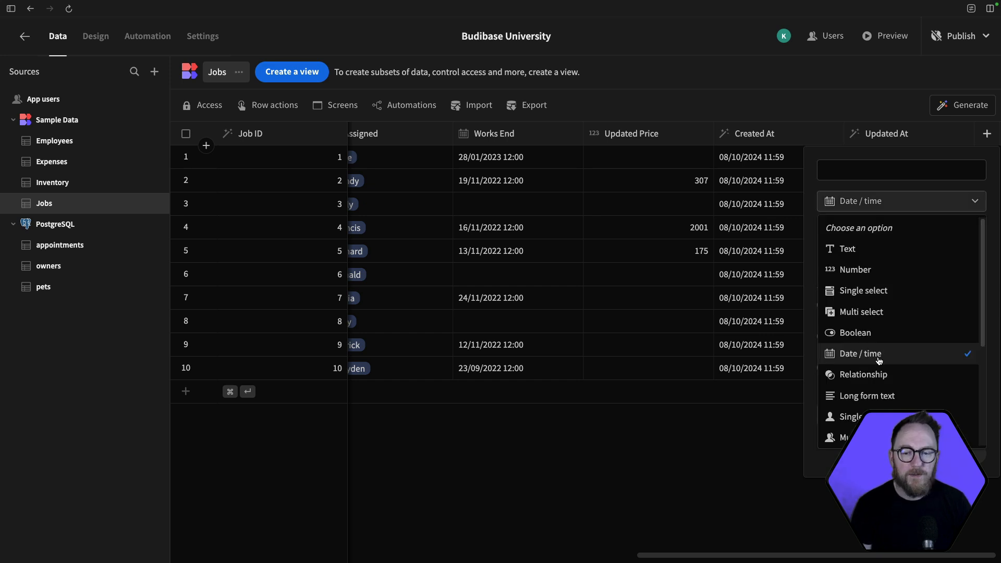
pyautogui.scroll(-2, 876, 365)
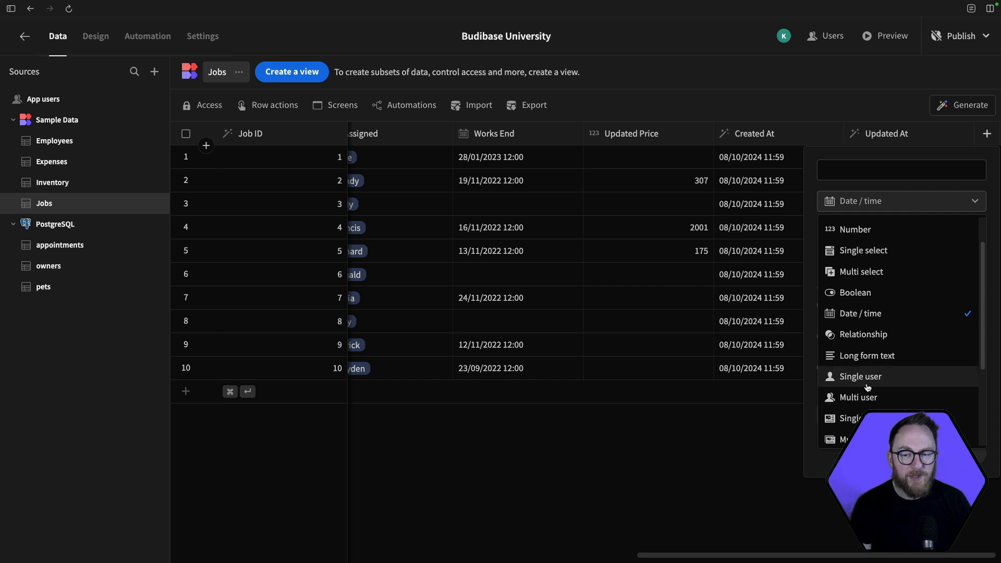
pyautogui.click(876, 377)
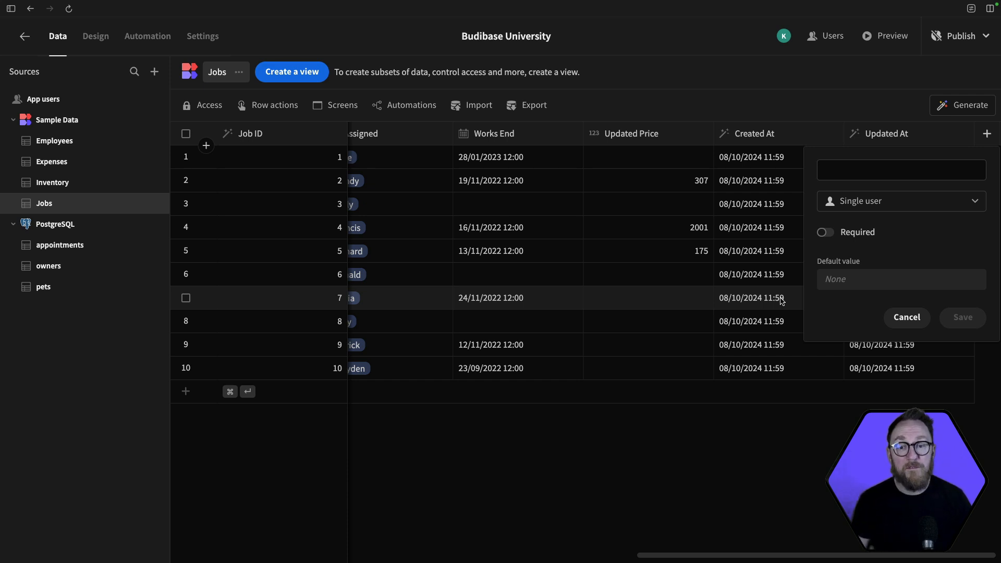
pyautogui.click(846, 170)
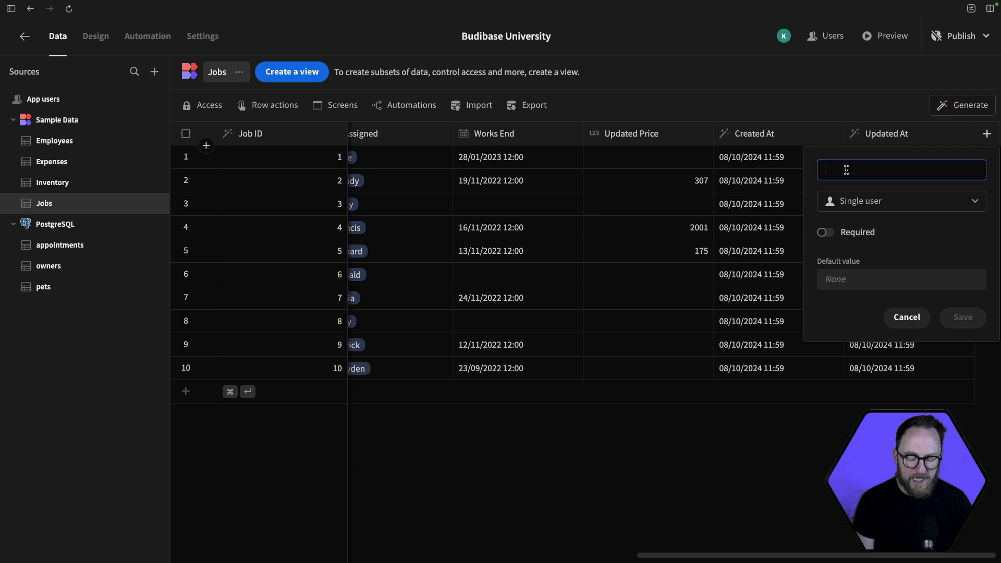
pyautogui.write('Users')
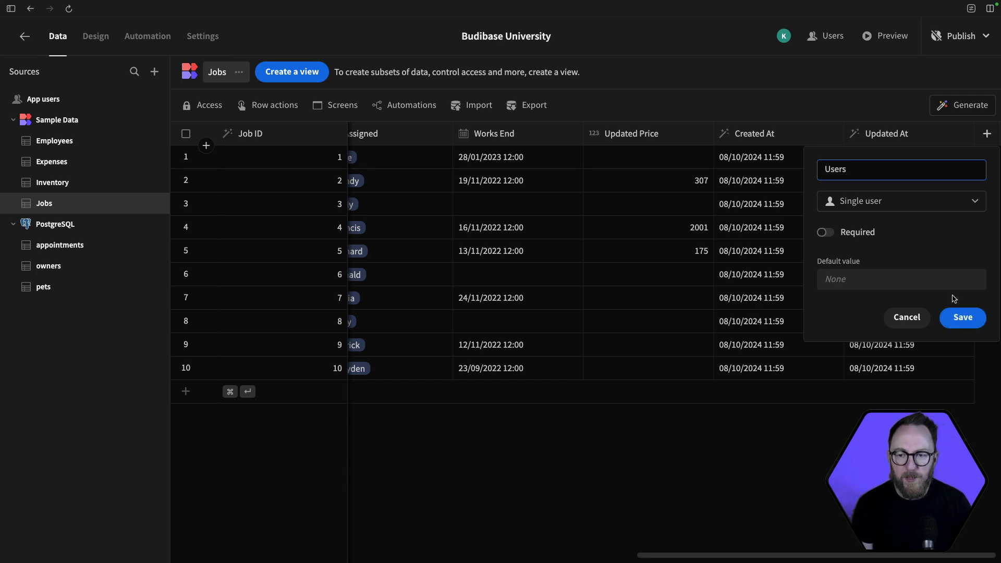
pyautogui.click(961, 318)
# Examine which users can be assigned in the first job's Users cell without choosing one.
pyautogui.click(751, 157)
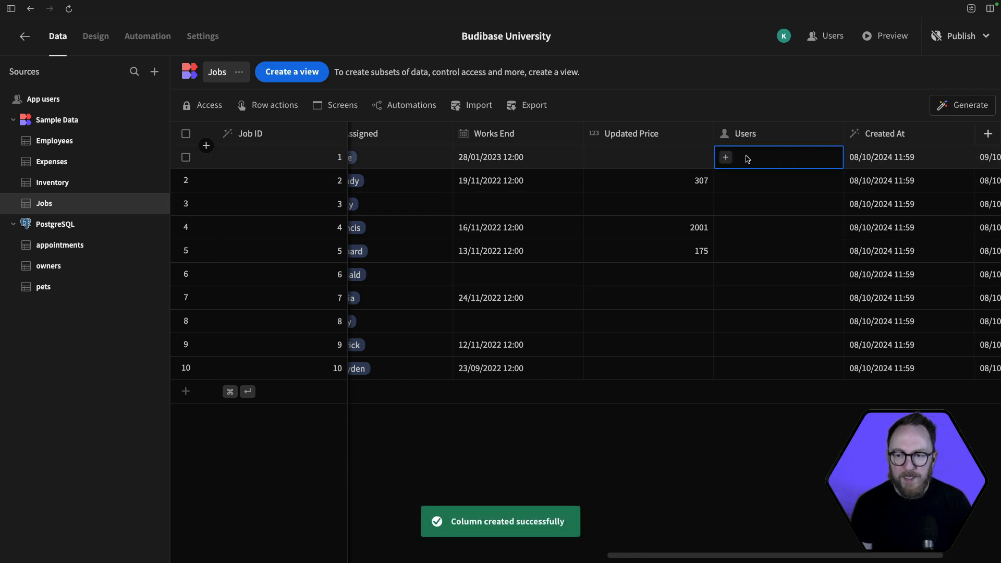
pyautogui.click(724, 157)
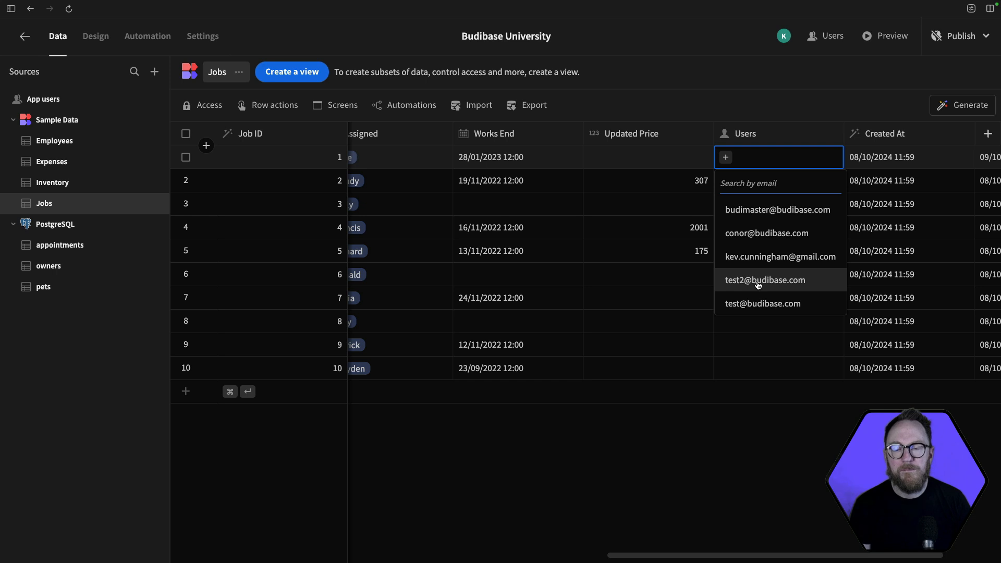
pyautogui.click(762, 347)
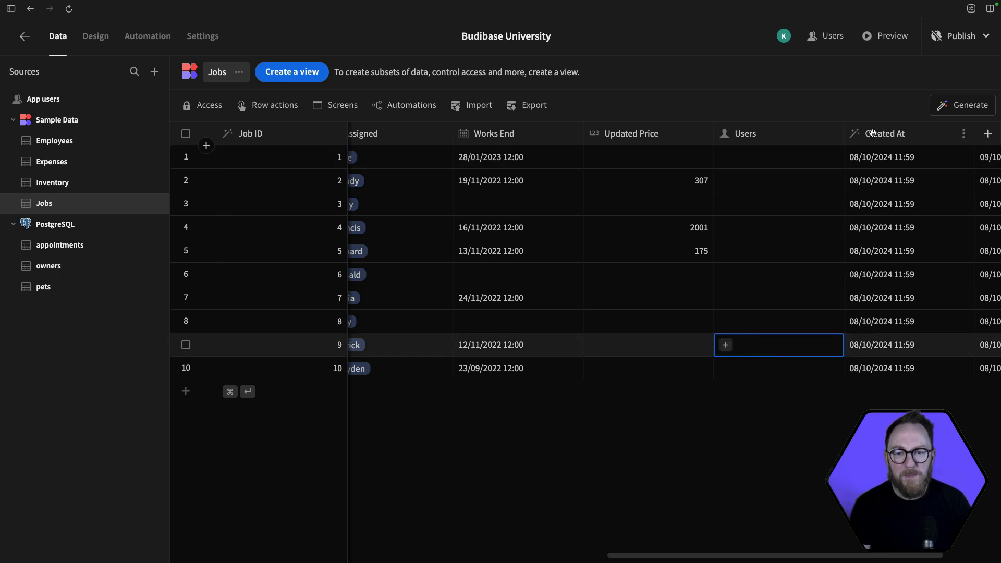
# Start another new column in the Jobs table with the Formula type and open its formula editor.
pyautogui.click(988, 134)
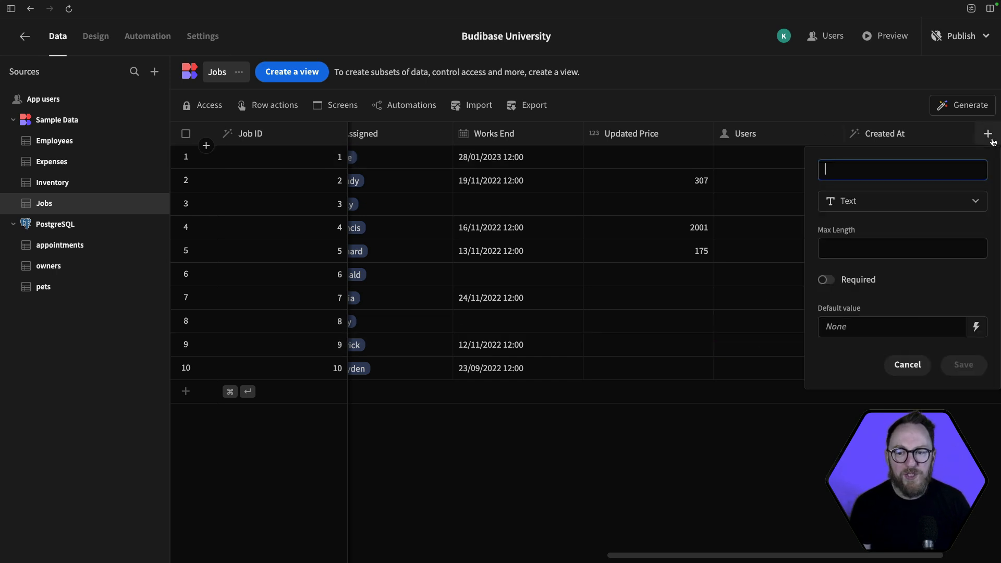
pyautogui.click(883, 205)
pyautogui.scroll(-3, 886, 329)
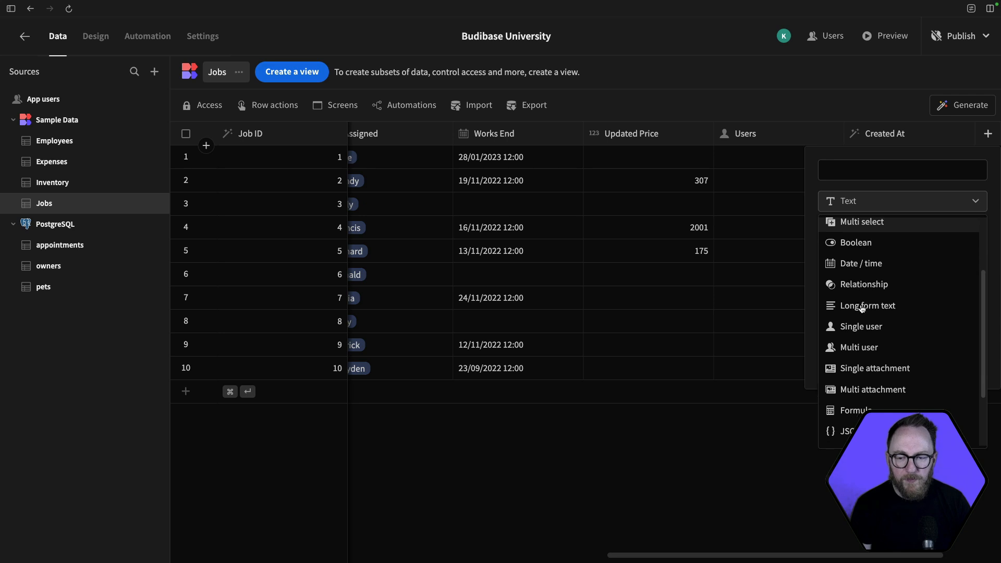
pyautogui.scroll(-2, 886, 341)
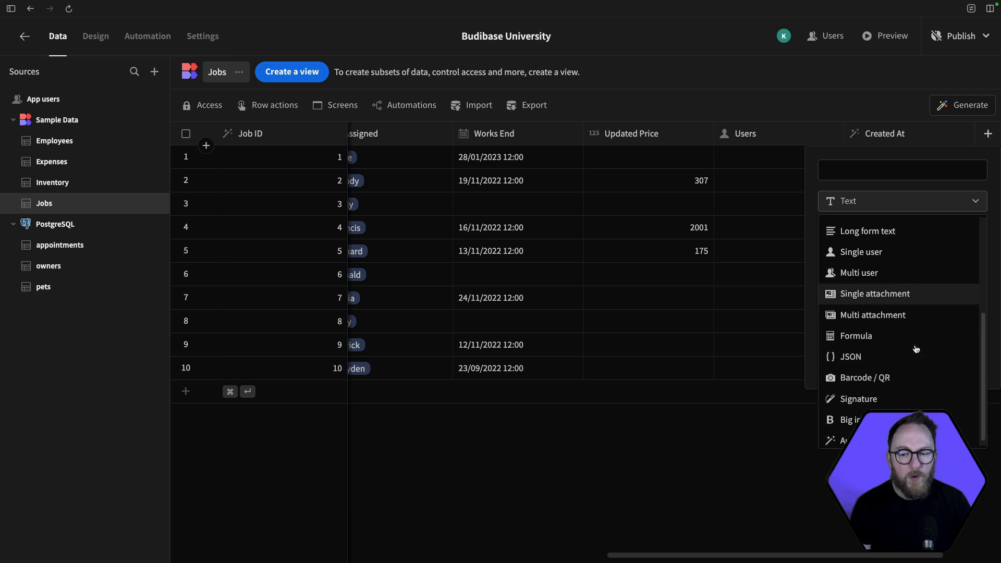
pyautogui.click(863, 332)
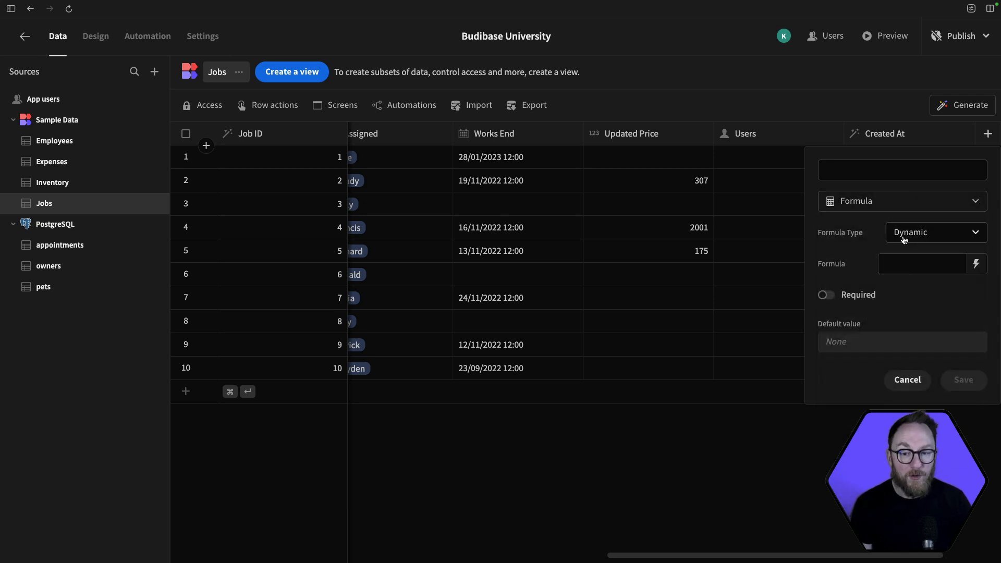
pyautogui.click(975, 264)
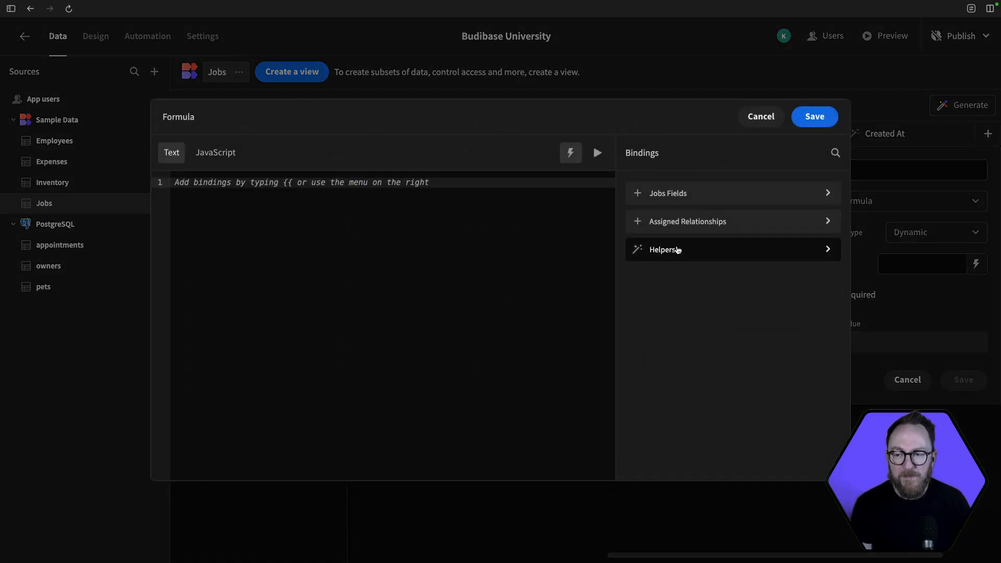
# Try the Works Start field from the Jobs fields as a binding in the text formula.
pyautogui.click(677, 201)
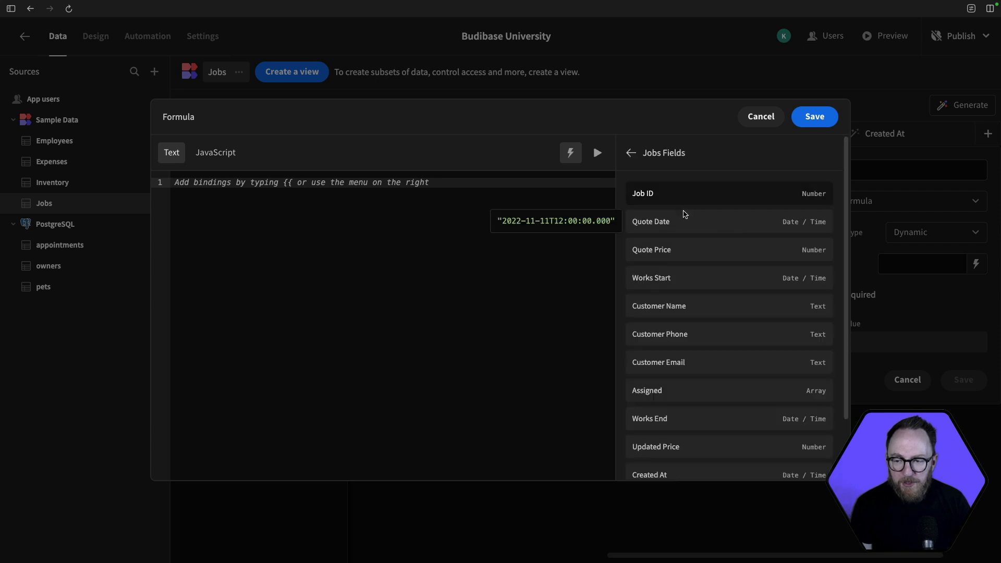
pyautogui.click(687, 285)
pyautogui.moveTo(254, 183); pyautogui.dragTo(176, 183)
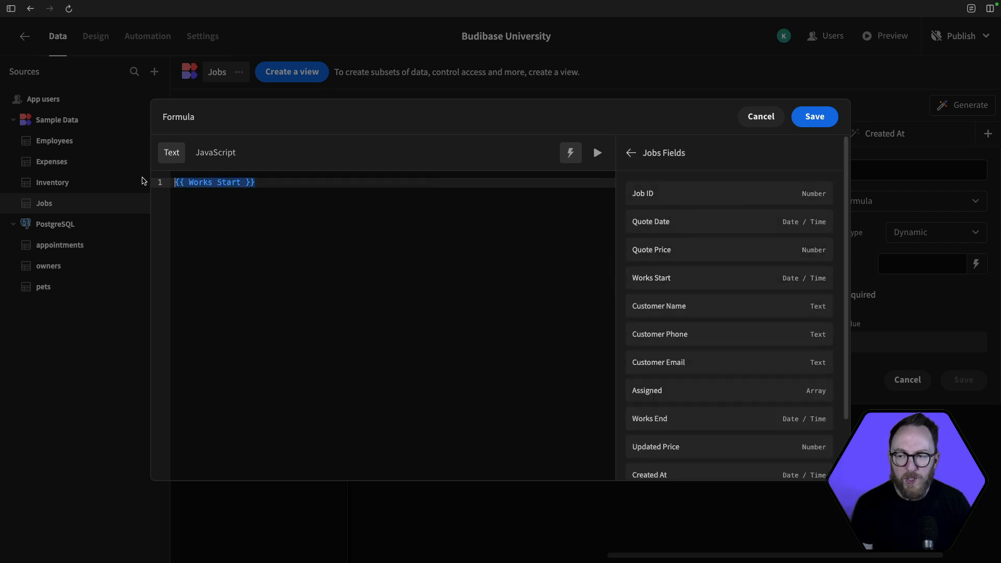
# Try the Has function from the formula helpers and clear the whole formula text.
pyautogui.click(631, 153)
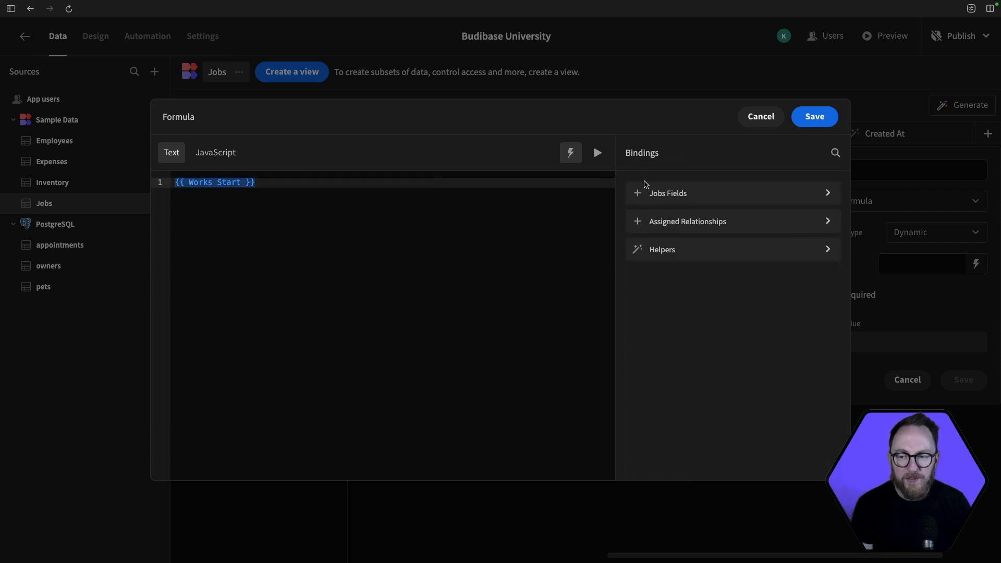
pyautogui.click(678, 251)
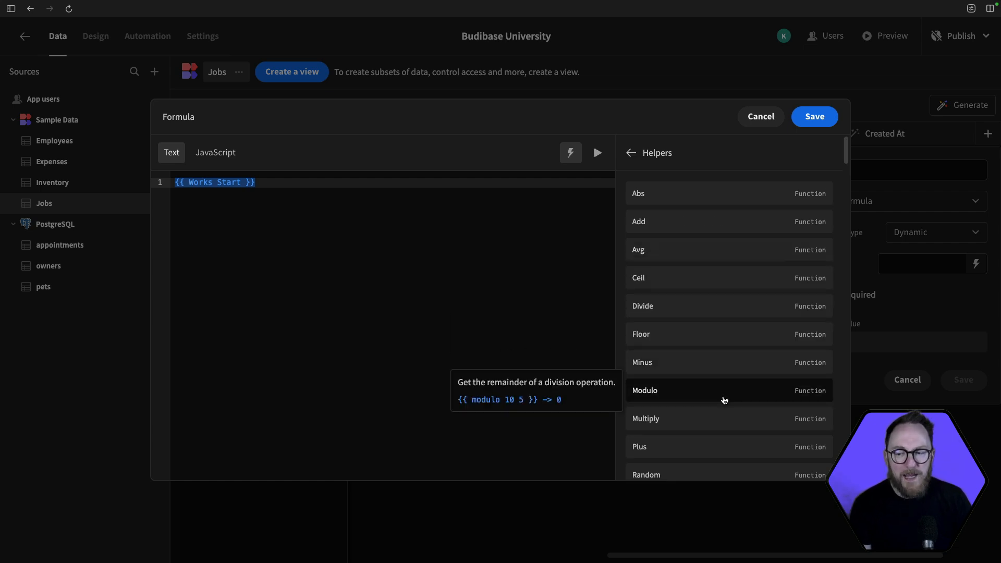
pyautogui.scroll(-10, 724, 399)
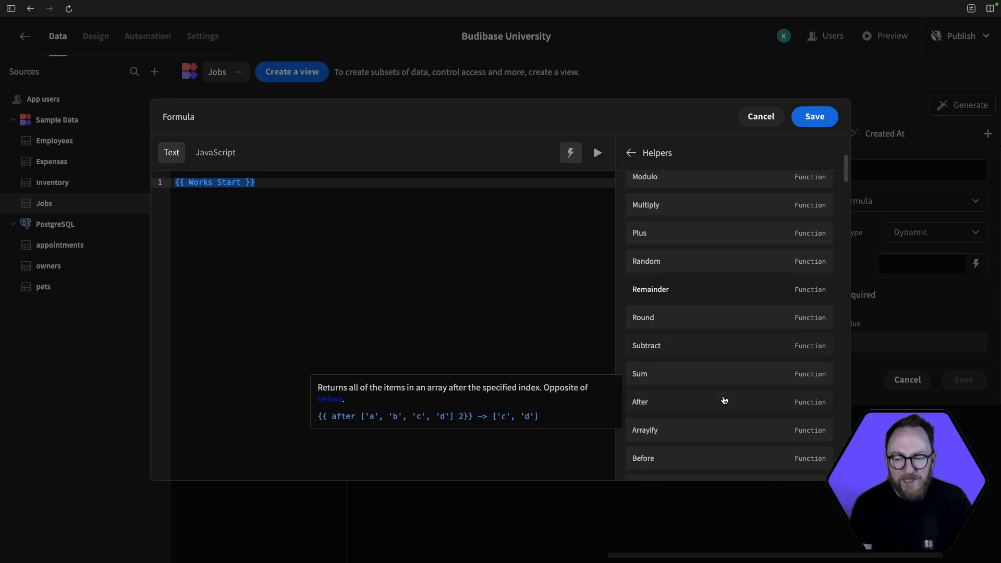
pyautogui.scroll(-2, 724, 400)
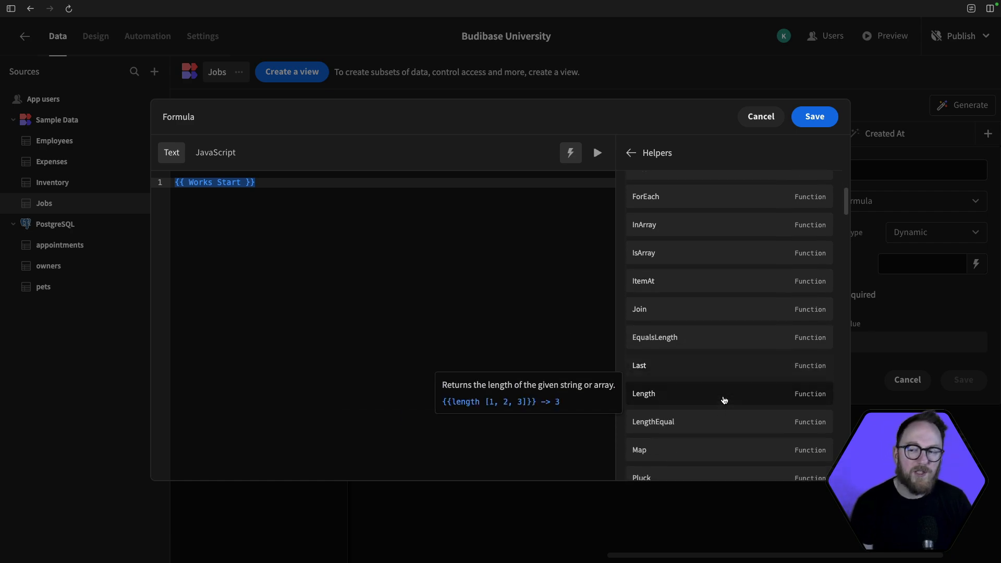
pyautogui.scroll(-15, 724, 399)
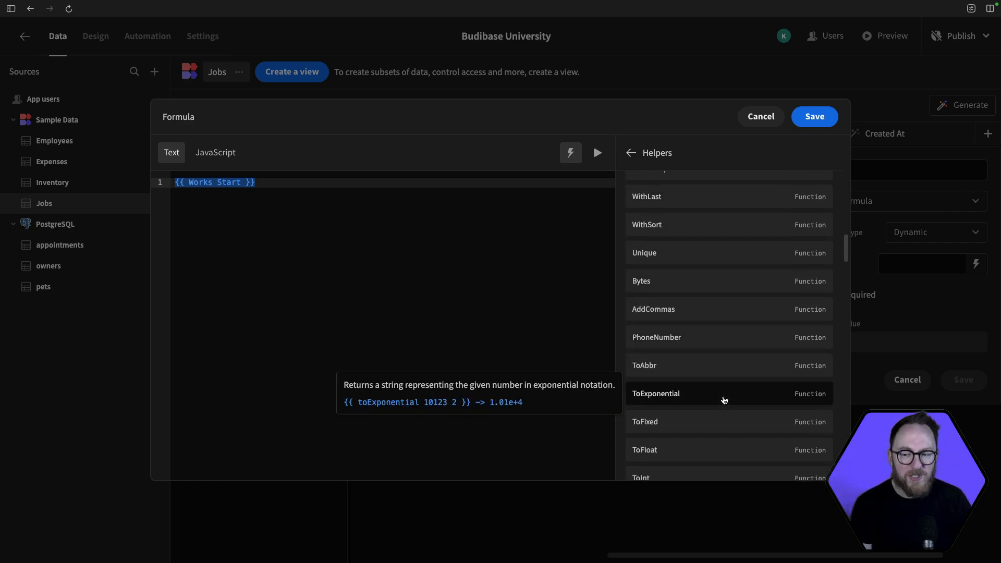
pyautogui.scroll(-10, 724, 400)
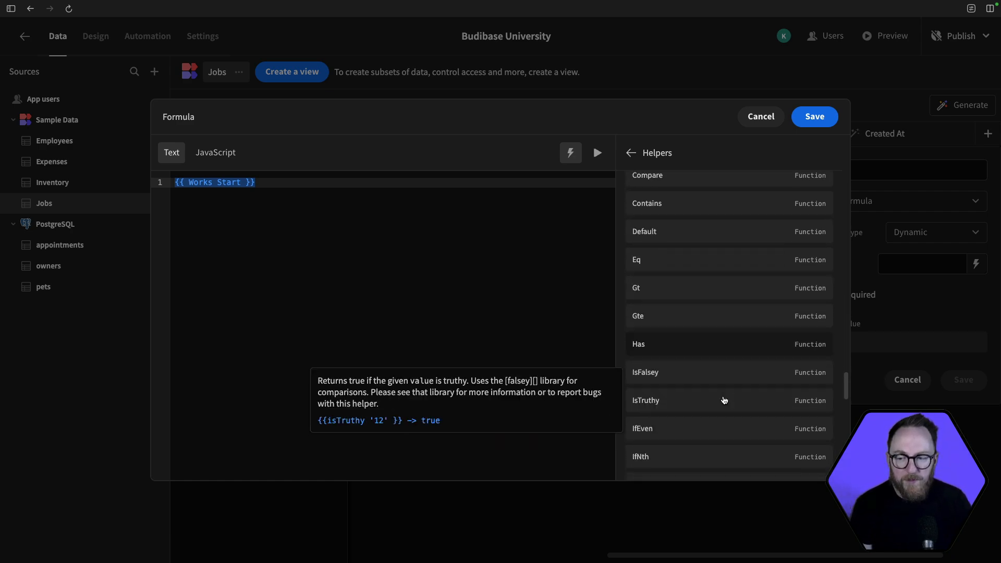
pyautogui.click(669, 340)
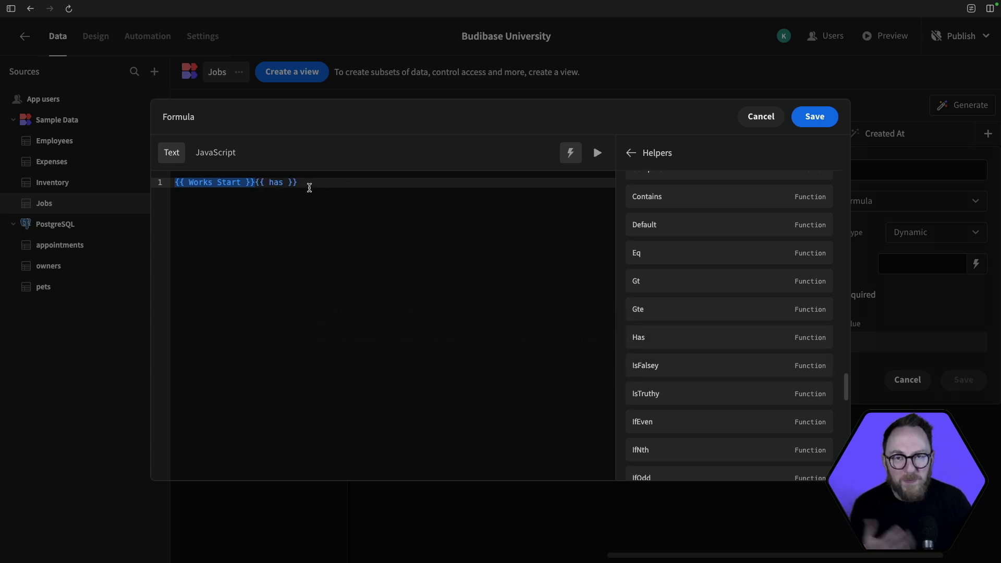
pyautogui.moveTo(309, 187); pyautogui.dragTo(147, 172)
pyautogui.press('BackSpace')
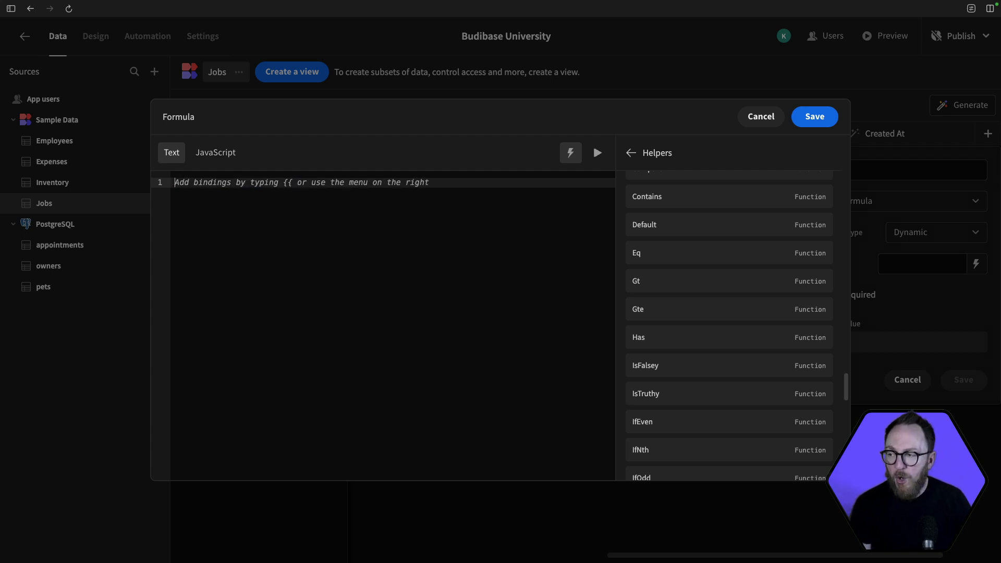
# Try a JavaScript formula that uses the Quote Date field and show its preview.
pyautogui.click(213, 156)
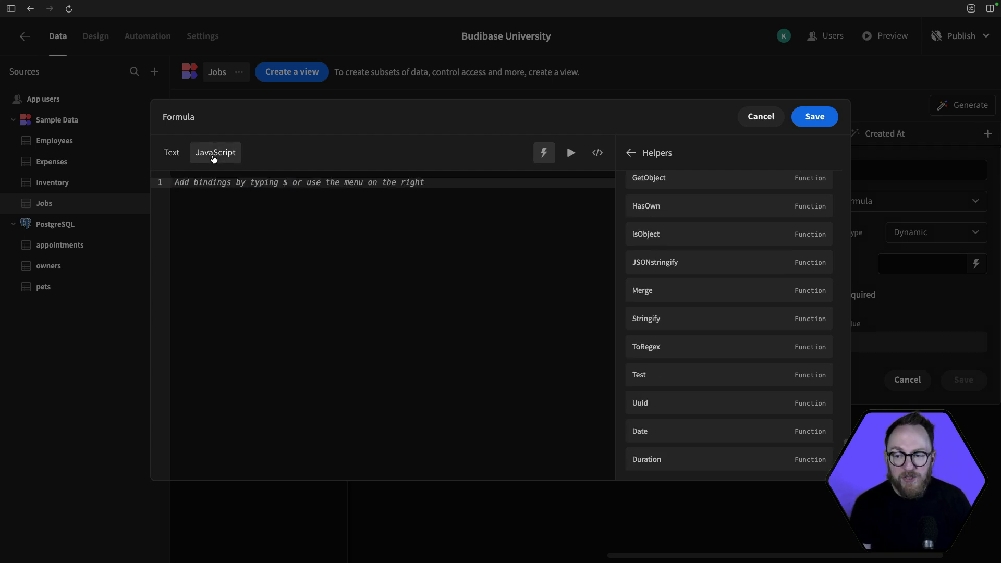
pyautogui.click(631, 153)
pyautogui.click(693, 195)
pyautogui.click(677, 221)
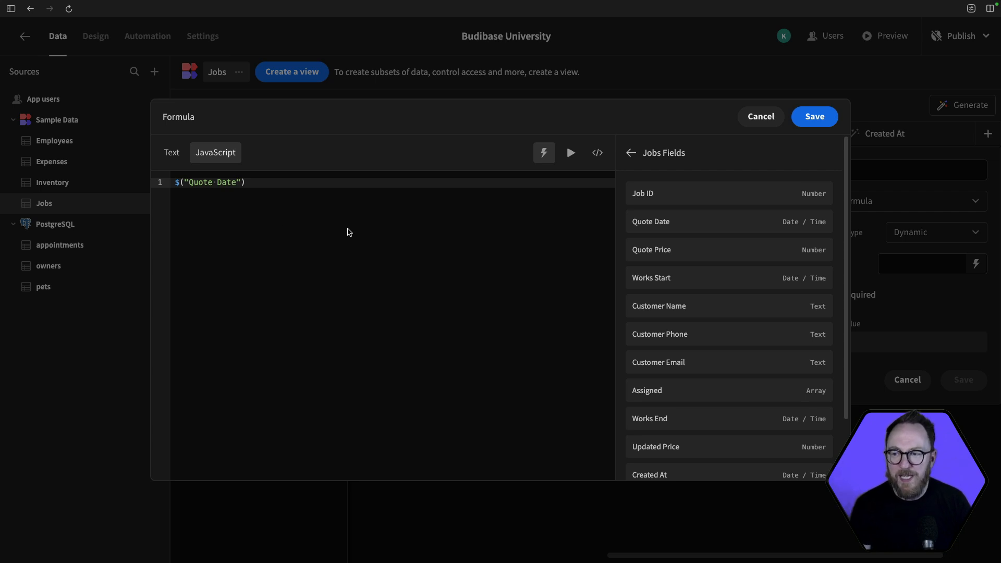
pyautogui.click(572, 154)
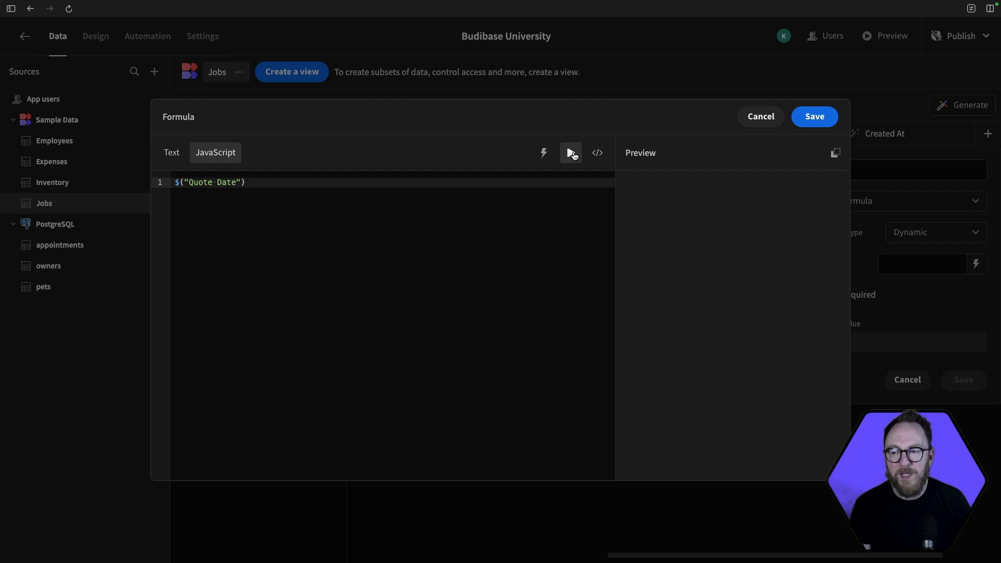
# Try creating a reusable JavaScript snippet, then discard both the snippet and the Jobs formula.
pyautogui.click(598, 152)
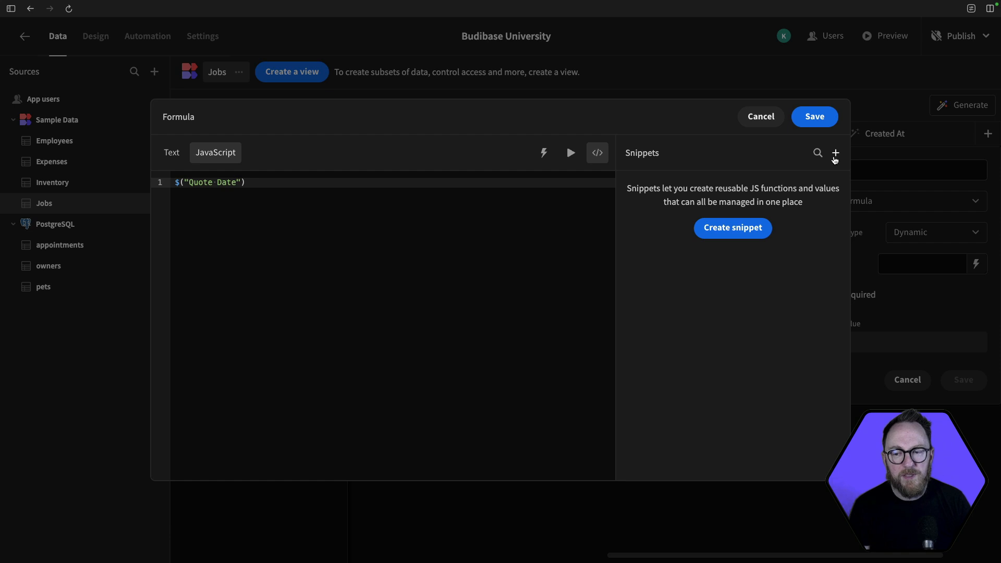
pyautogui.click(750, 228)
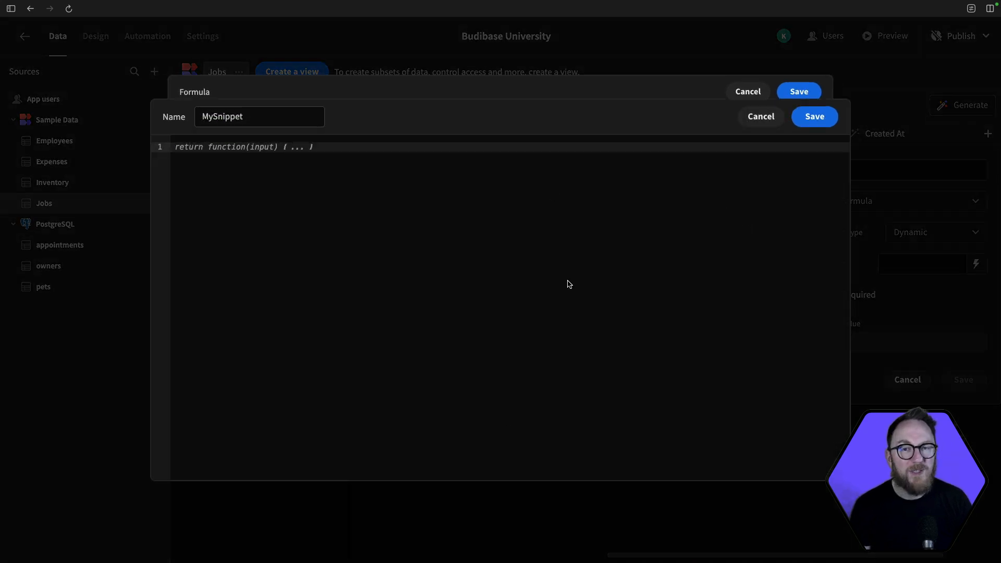
pyautogui.click(762, 116)
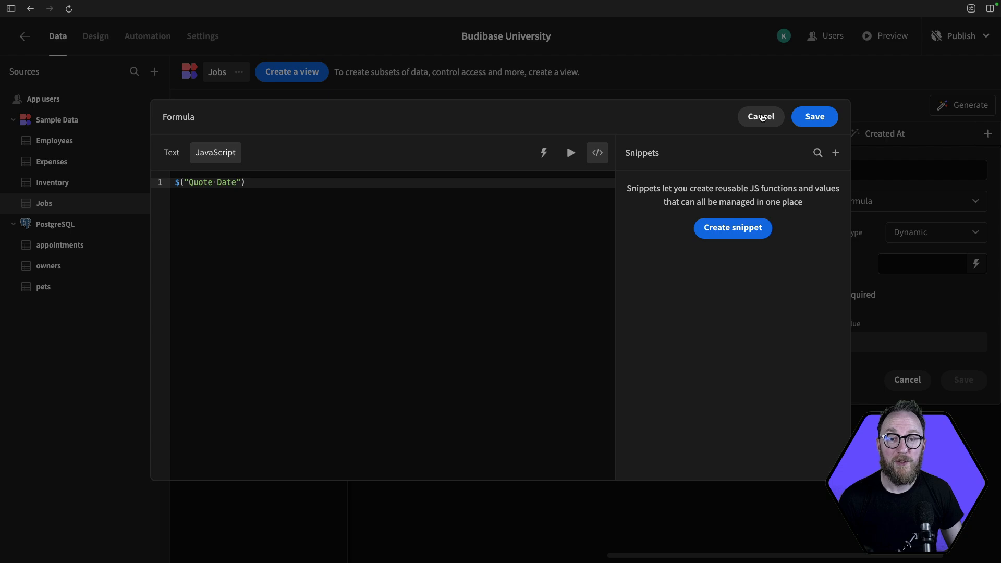
pyautogui.click(761, 117)
# Start a new column named Full Name in the Employees table with the Formula type.
pyautogui.click(54, 140)
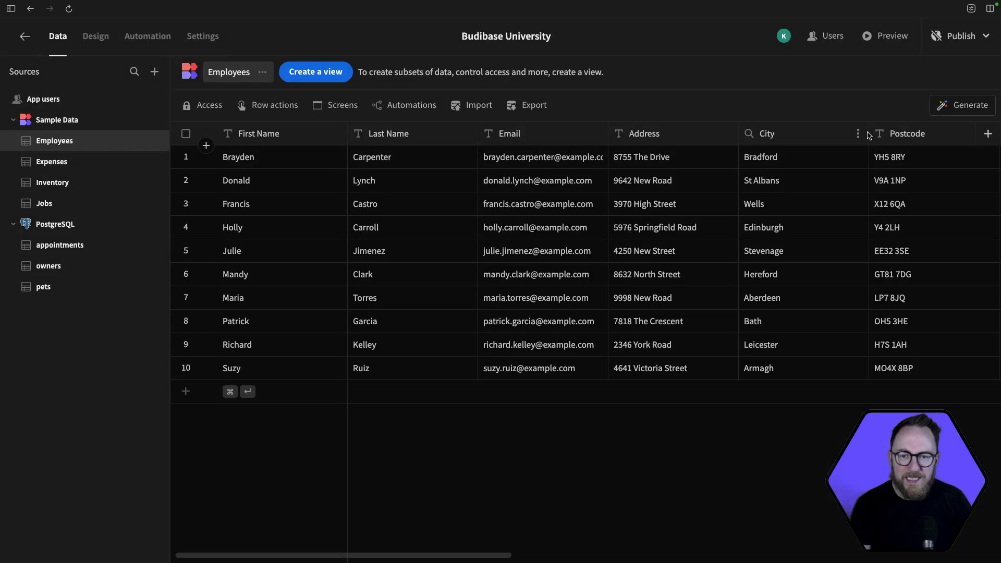
pyautogui.click(987, 135)
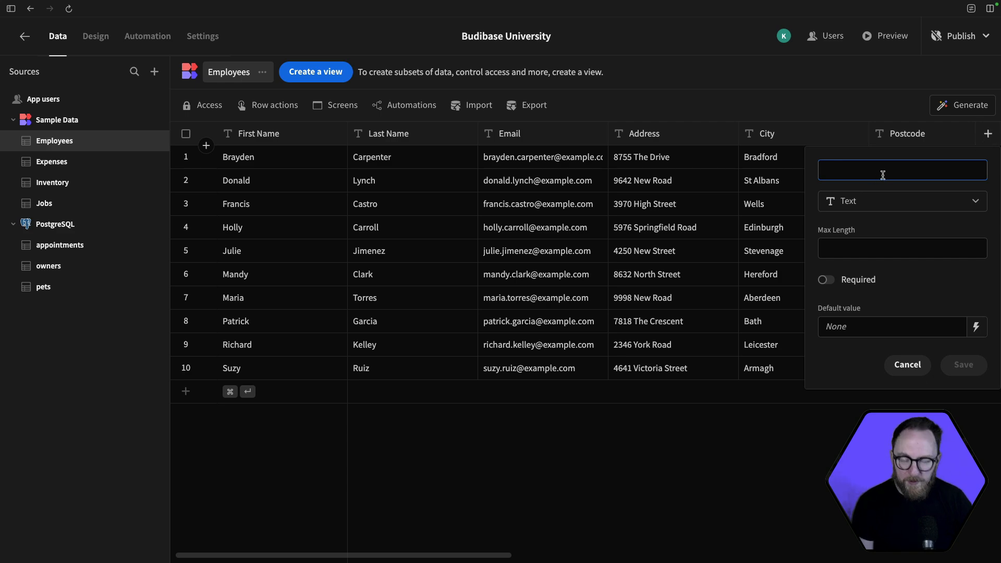
pyautogui.write('Full Name')
pyautogui.click(946, 202)
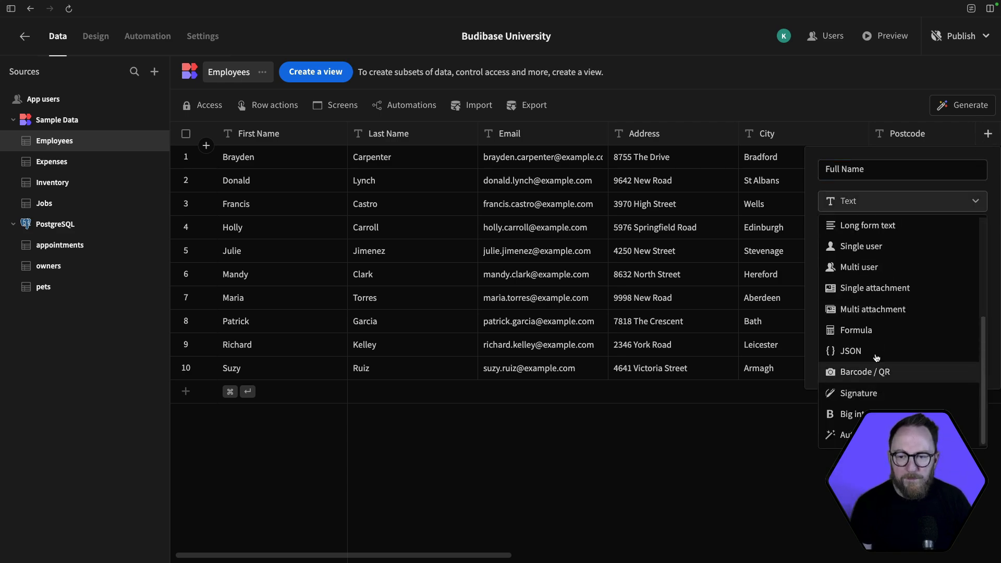
pyautogui.click(886, 329)
# Try a text formula for Full Name that joins the First Name and Last Name fields with a space, and preview it.
pyautogui.click(973, 266)
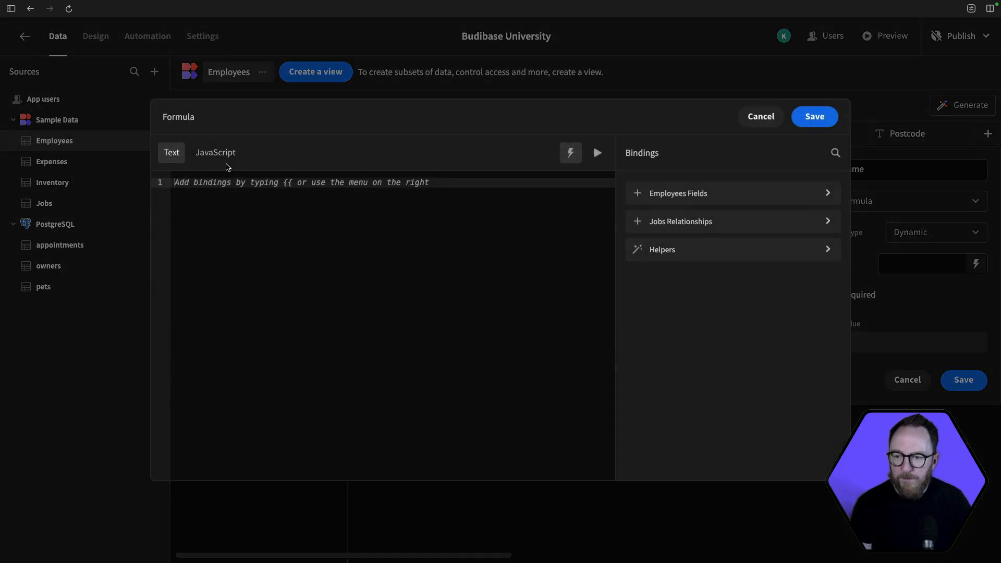
pyautogui.click(673, 201)
pyautogui.click(667, 195)
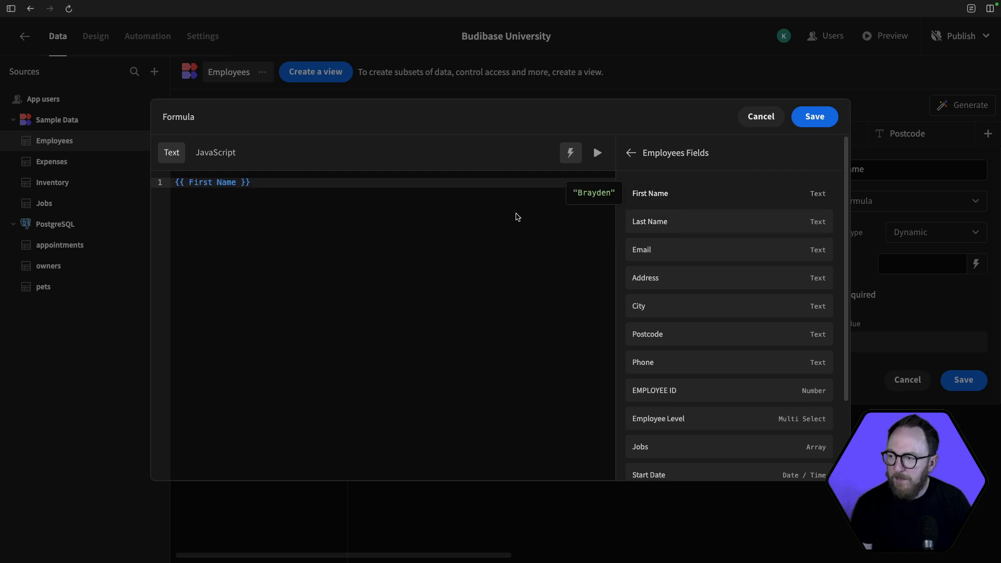
pyautogui.click(715, 220)
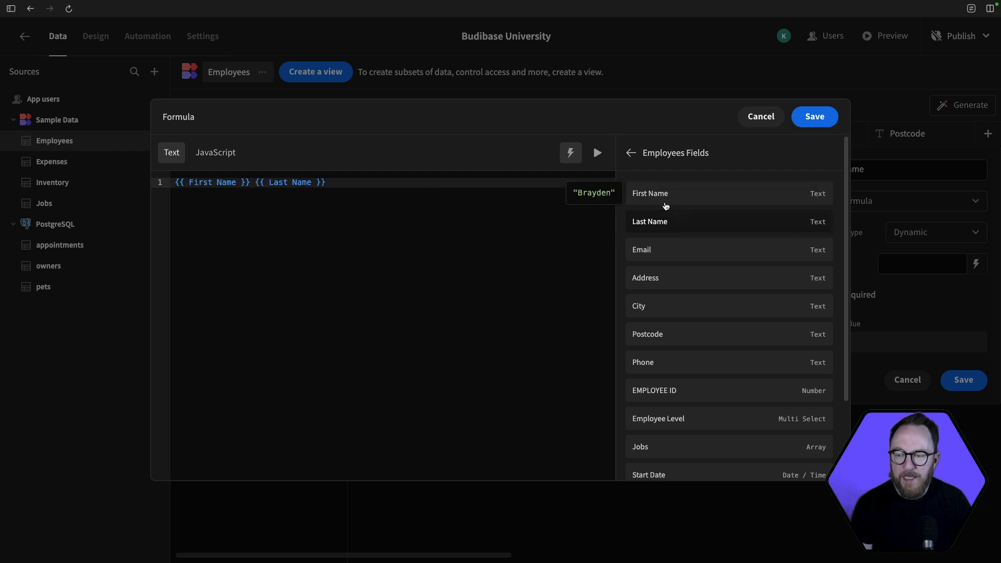
pyautogui.click(597, 154)
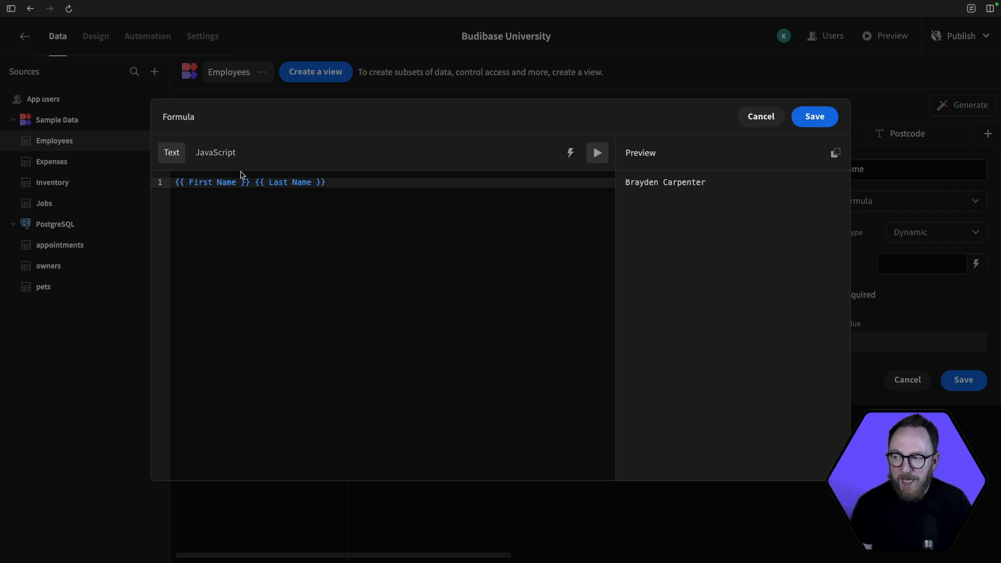
# Write the Full Name formula in JavaScript as return $("First Name") + " " + $("Last Name").
pyautogui.click(201, 152)
pyautogui.click(407, 357)
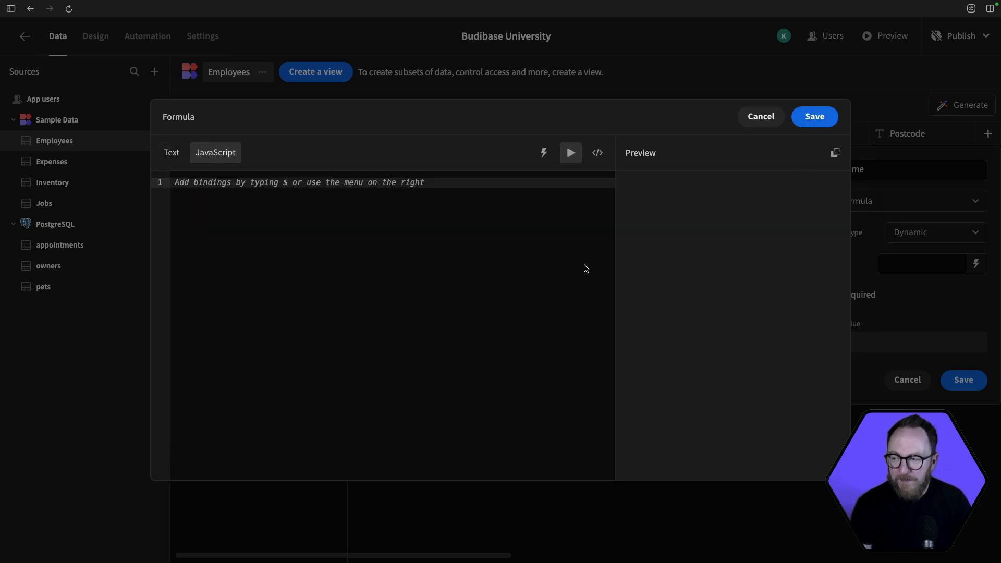
pyautogui.write('return')
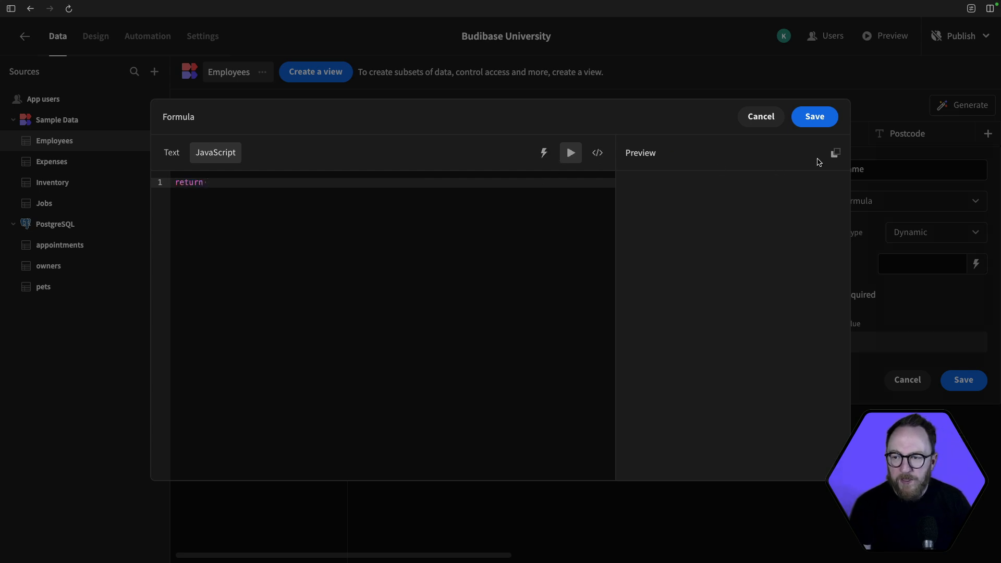
pyautogui.click(543, 153)
pyautogui.click(649, 194)
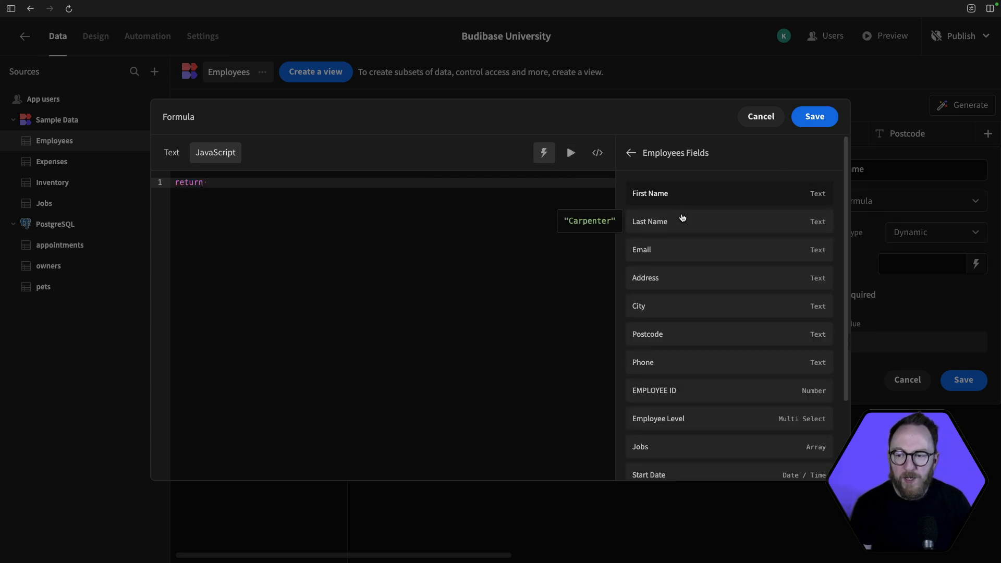
pyautogui.click(658, 193)
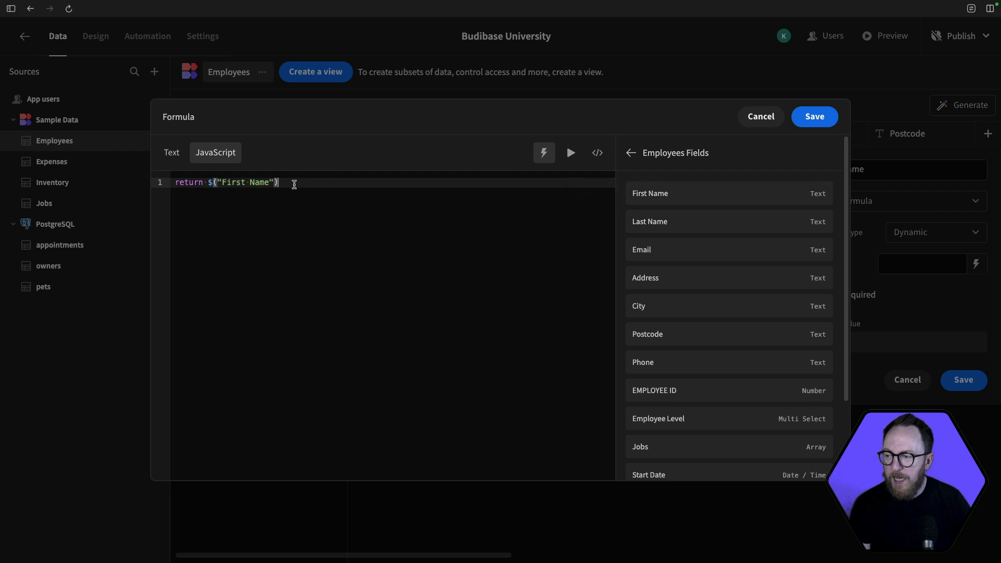
pyautogui.write('+ " " ')
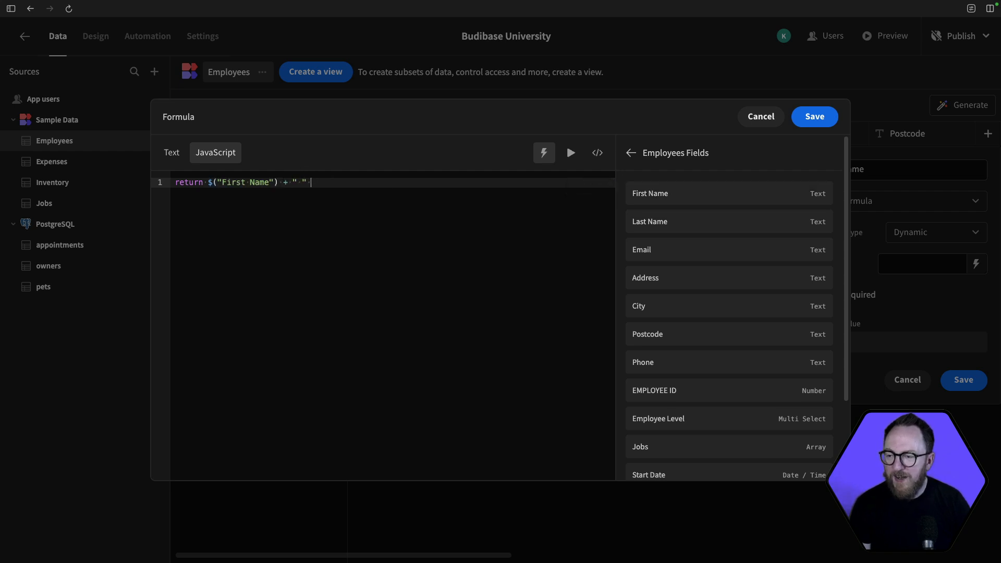
pyautogui.write('+')
pyautogui.click(673, 223)
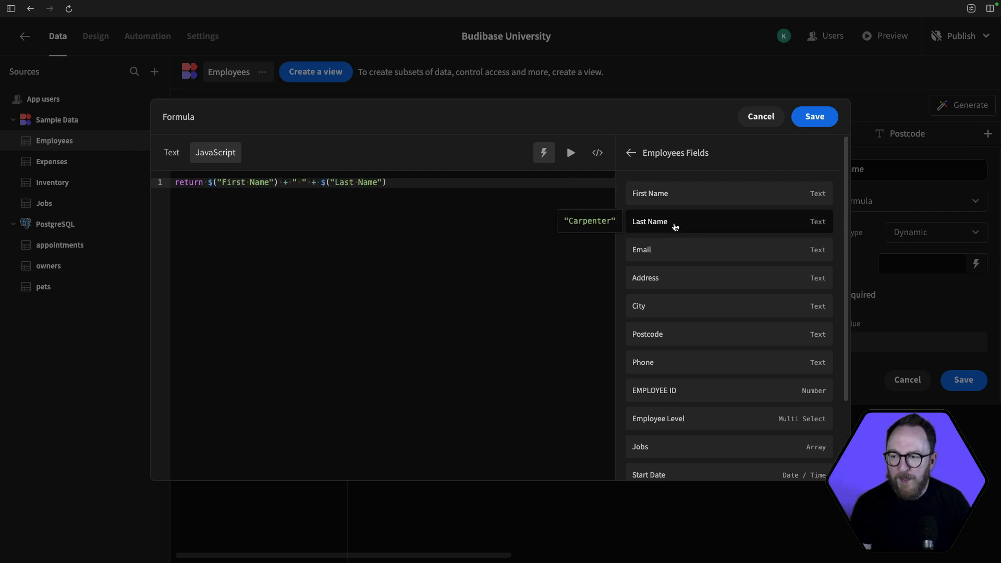
# Preview the JavaScript formula, then save it and the Full Name column.
pyautogui.click(572, 154)
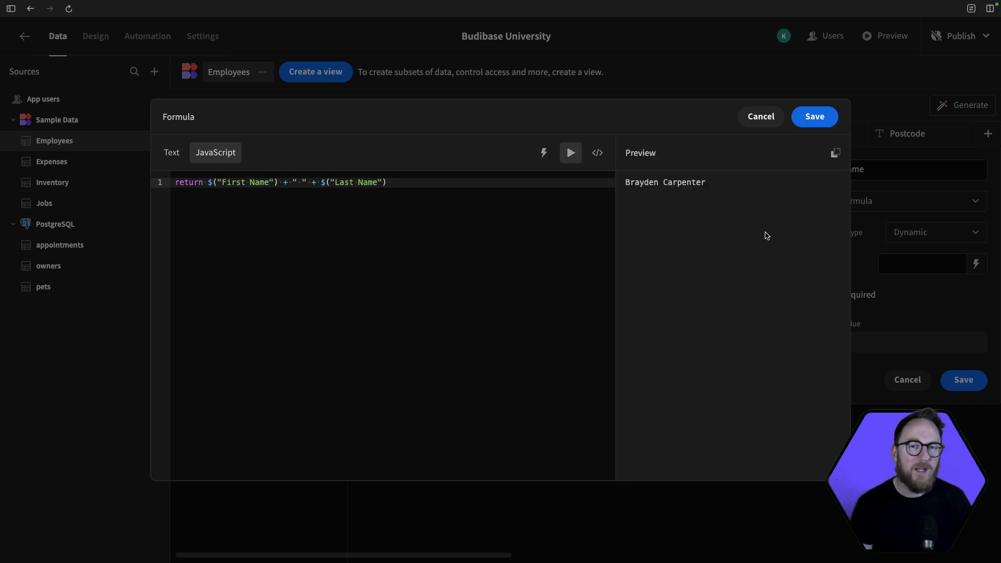
pyautogui.click(795, 126)
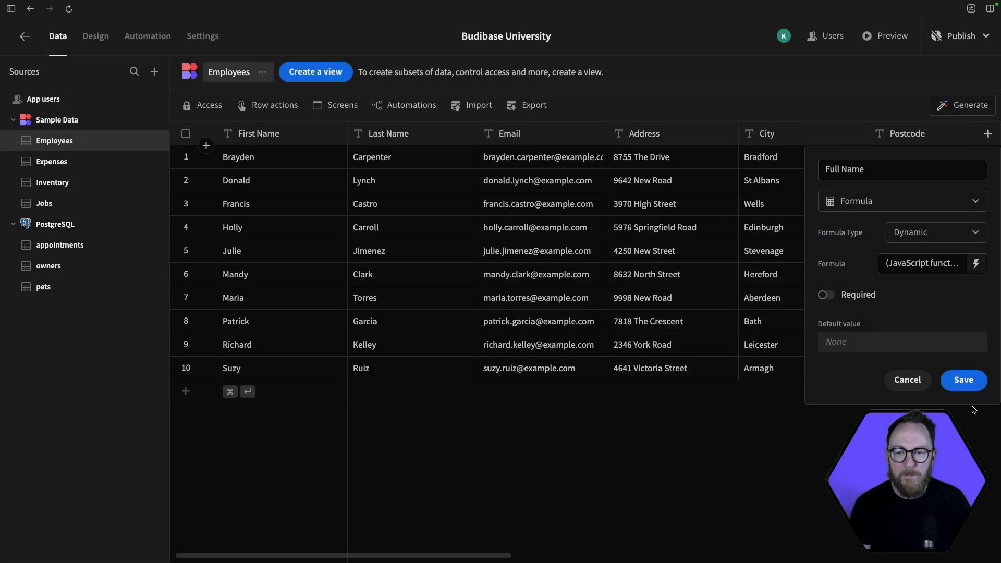
pyautogui.click(967, 386)
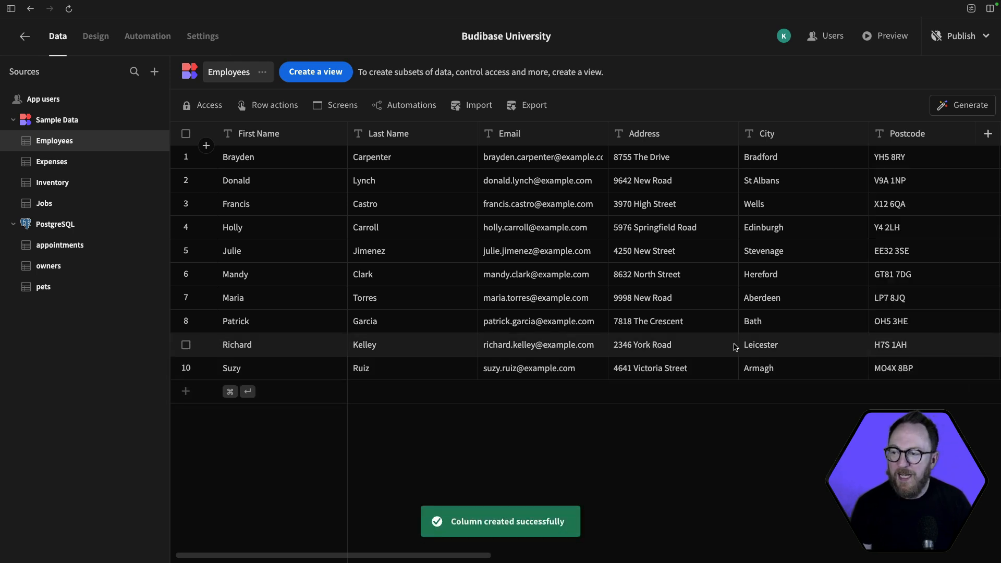
# Replace the First Name in the first Employees row with a different first name to test the Full Name formula.
pyautogui.hscroll(15, 667, 334)
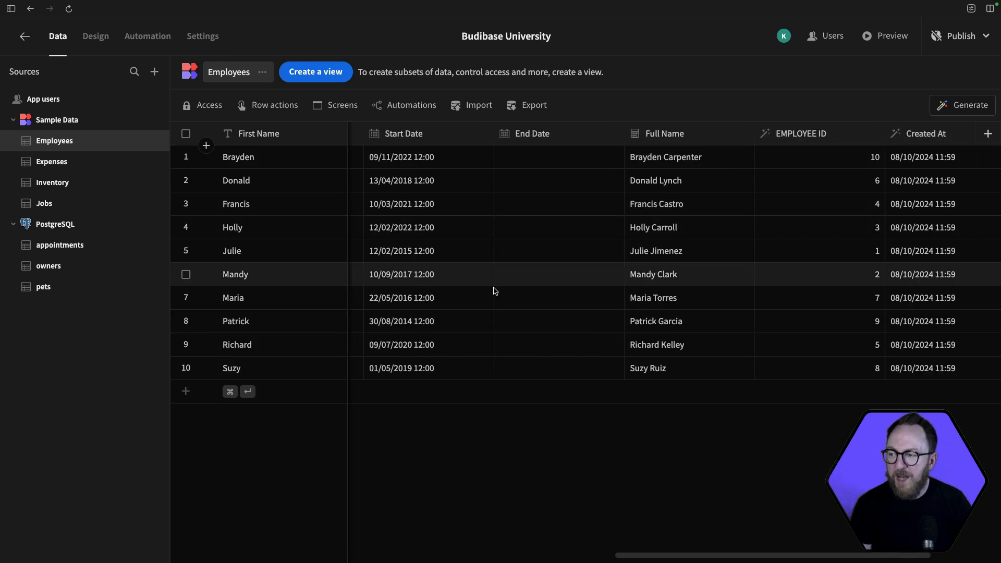
pyautogui.click(287, 157)
pyautogui.click(287, 157)
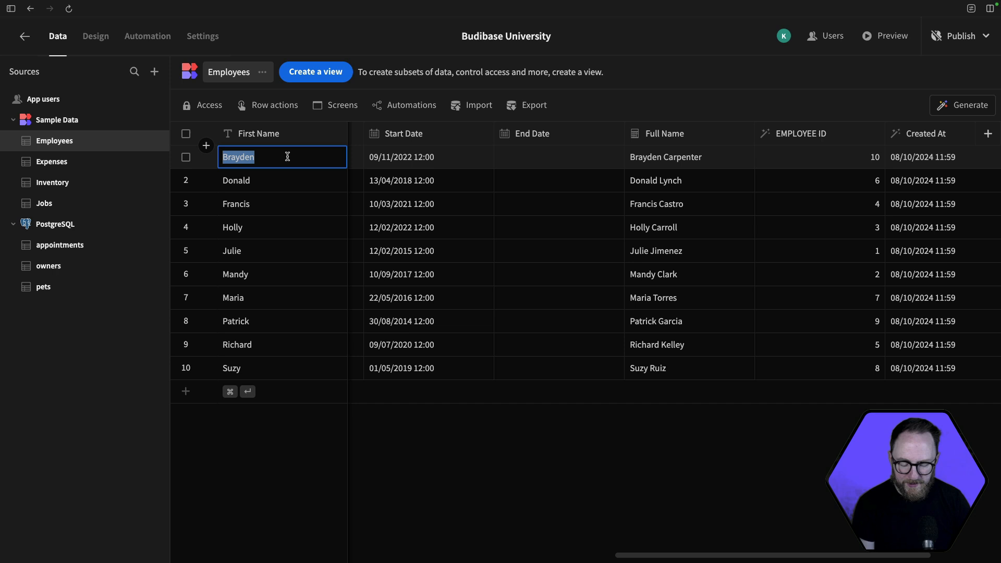
pyautogui.write('Terry')
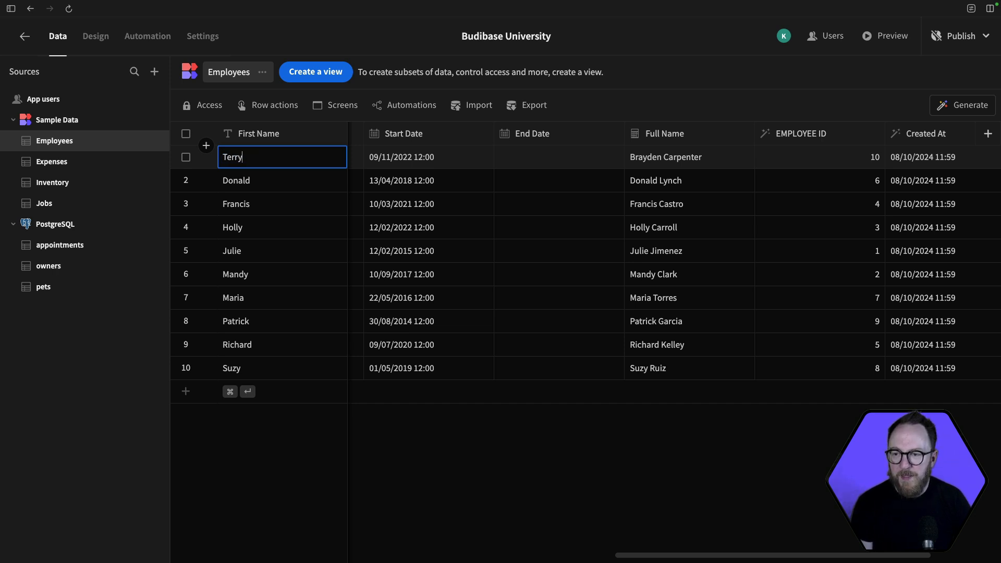
pyautogui.click(683, 159)
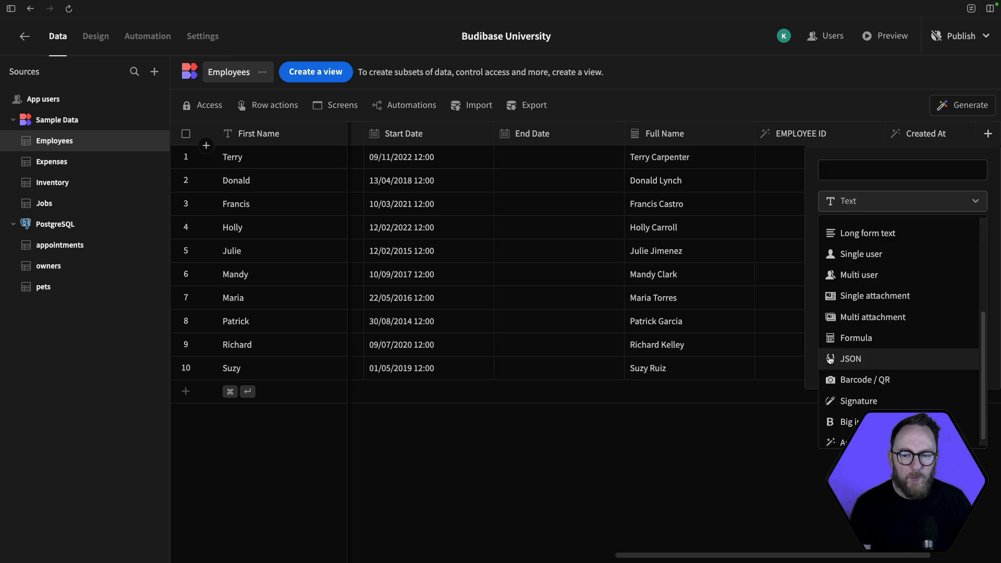
# Try the Barcode / QR and Signature types for a new Employees column, then discard the unsaved column.
pyautogui.scroll(-1, 893, 362)
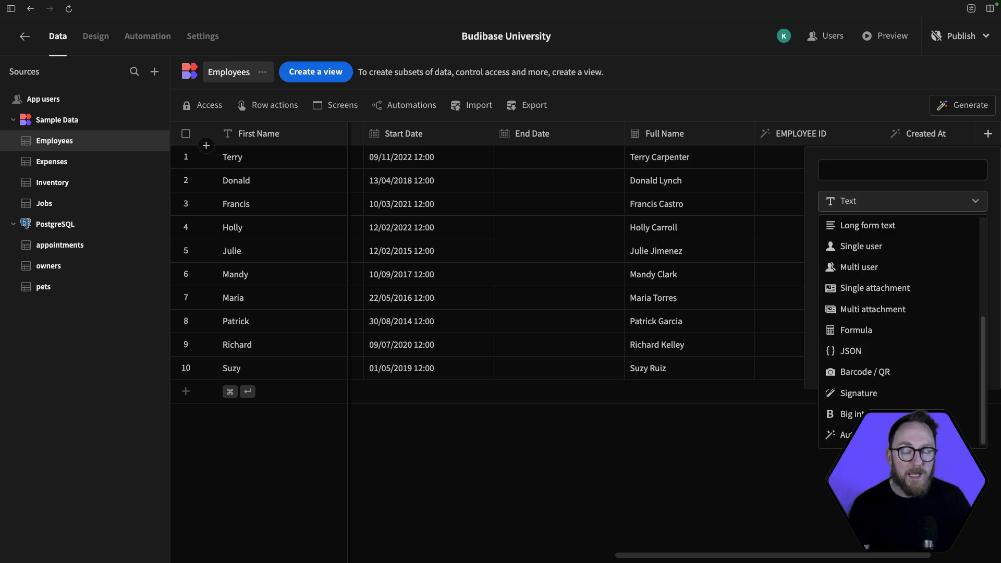
pyautogui.click(857, 372)
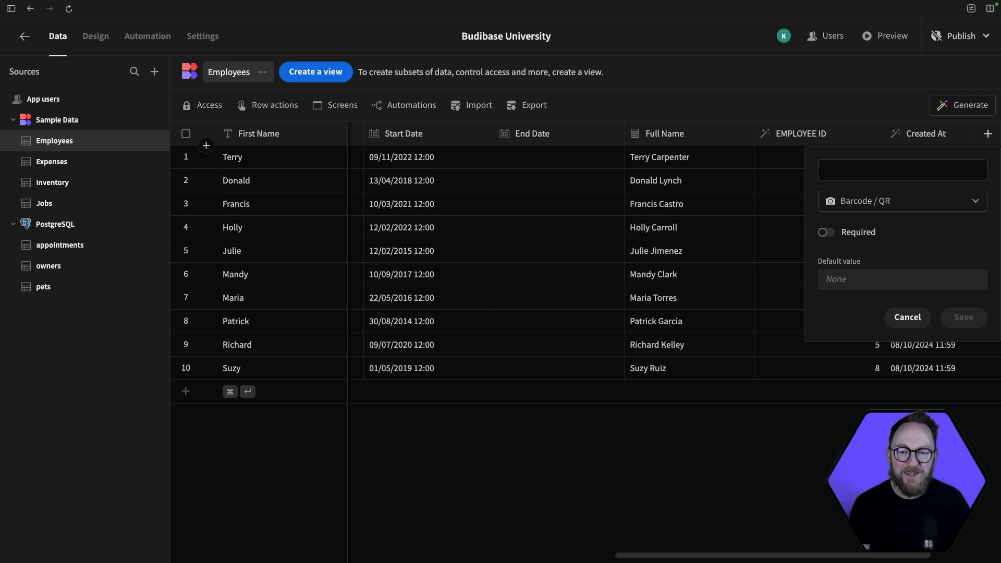
pyautogui.click(852, 207)
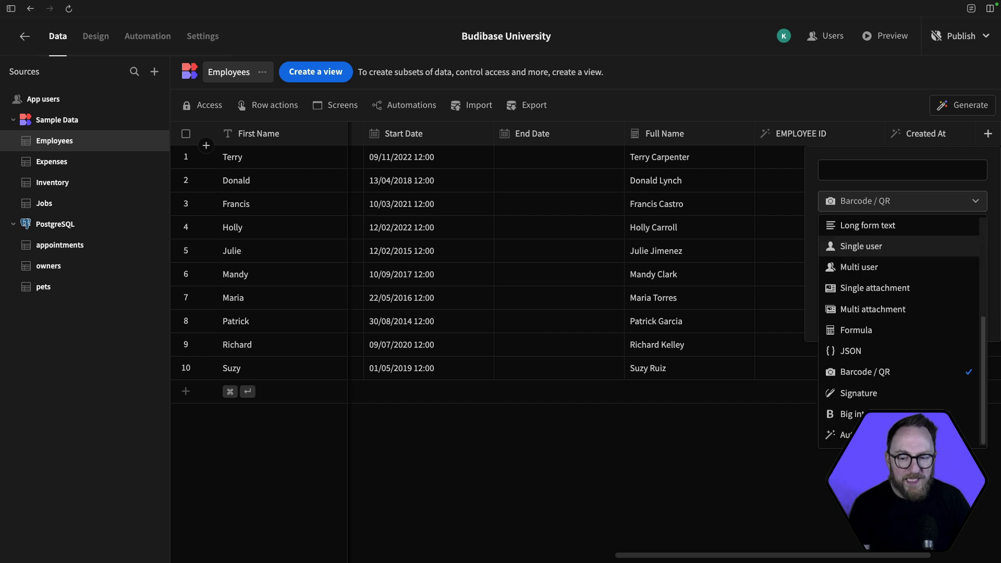
pyautogui.click(858, 393)
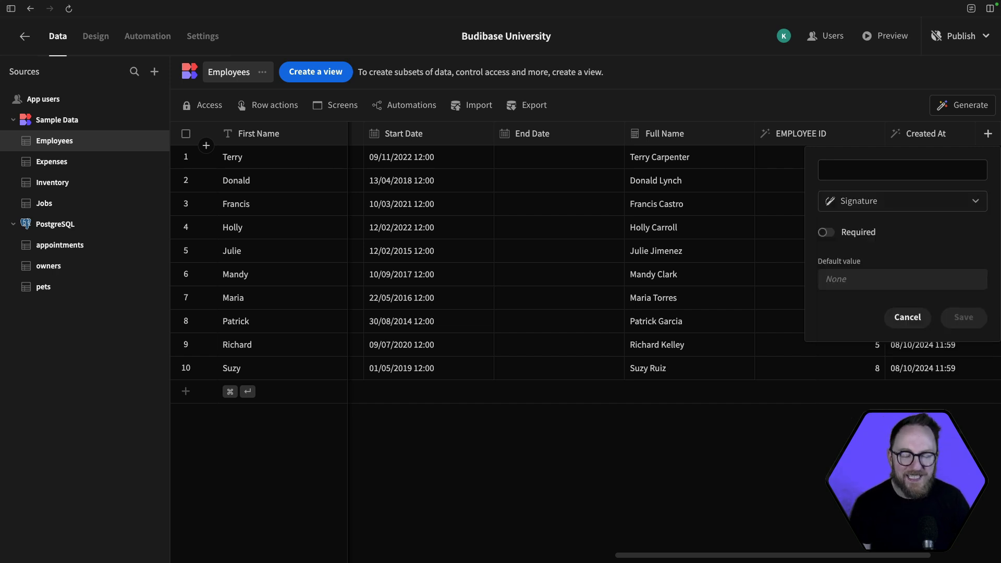
pyautogui.click(872, 206)
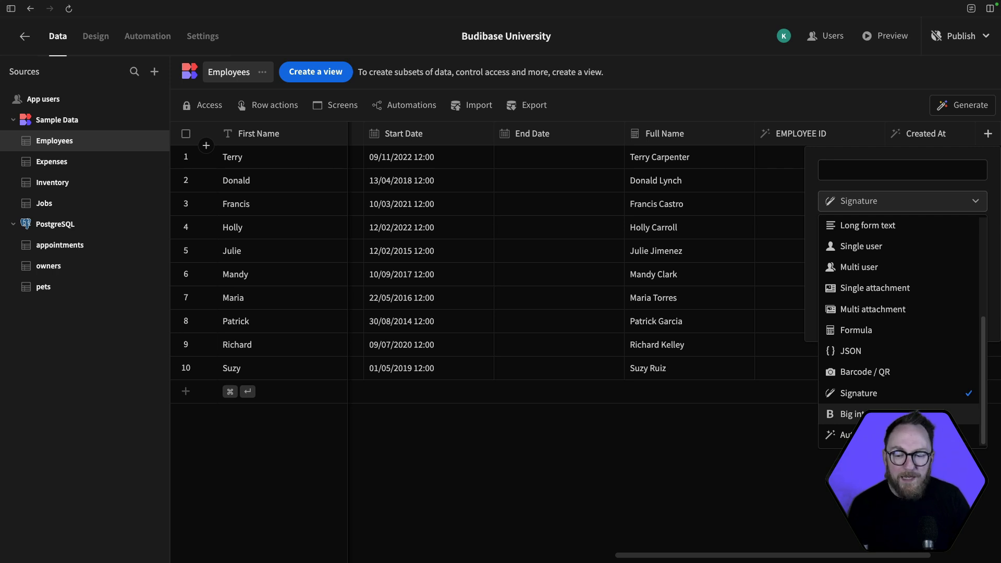
pyautogui.click(764, 412)
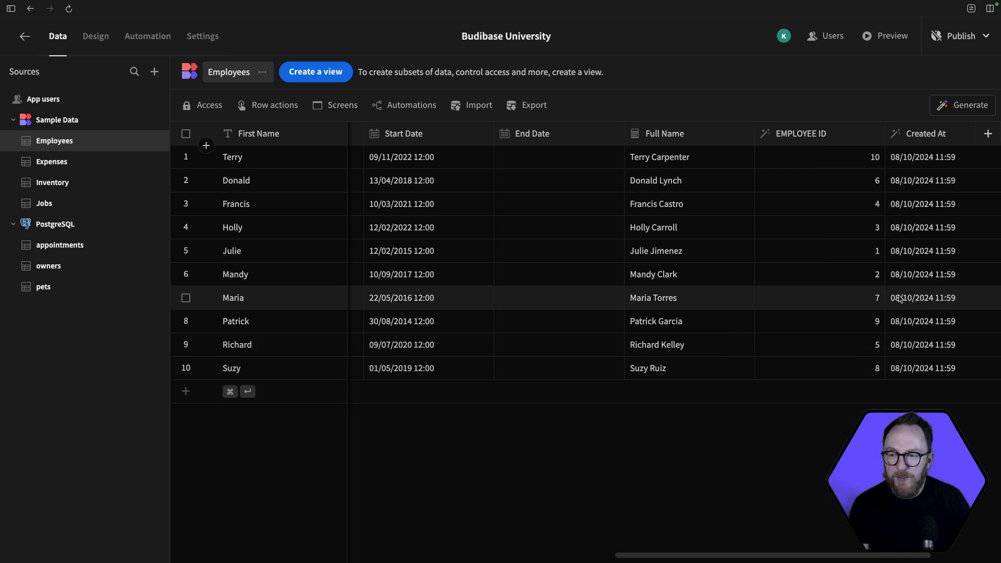
pyautogui.hscroll(5, 894, 290)
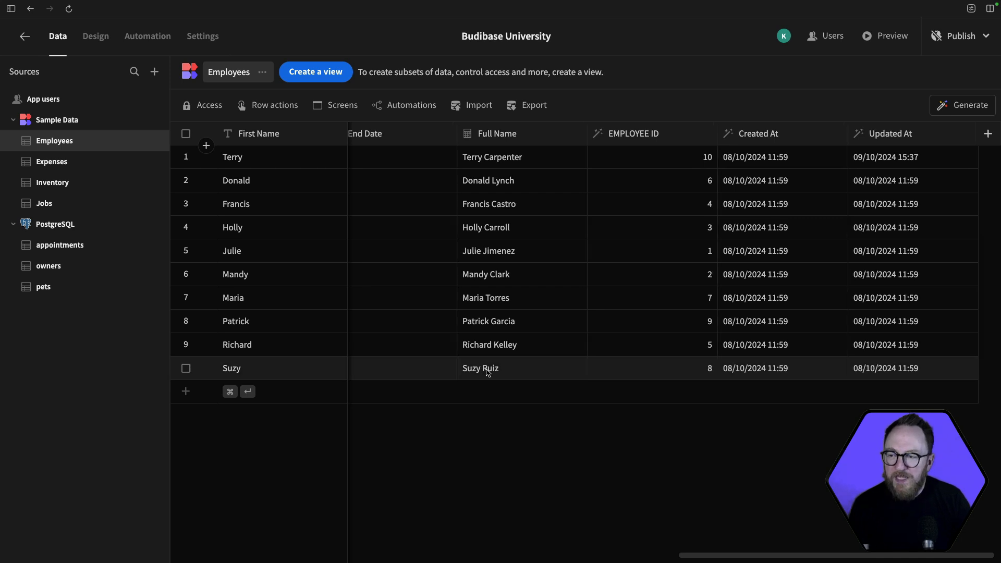
pyautogui.hscroll(-4, 508, 295)
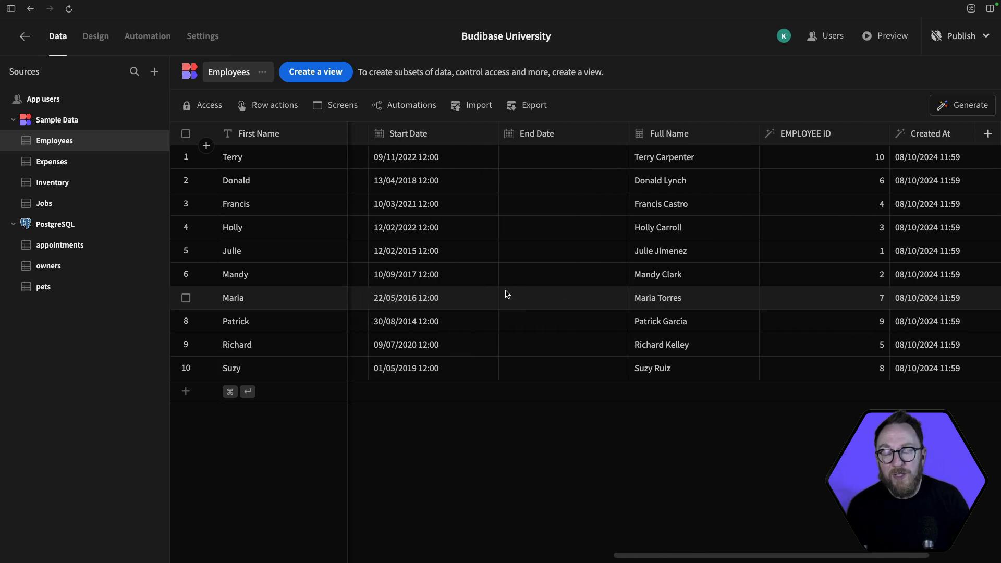
pyautogui.hscroll(3, 506, 295)
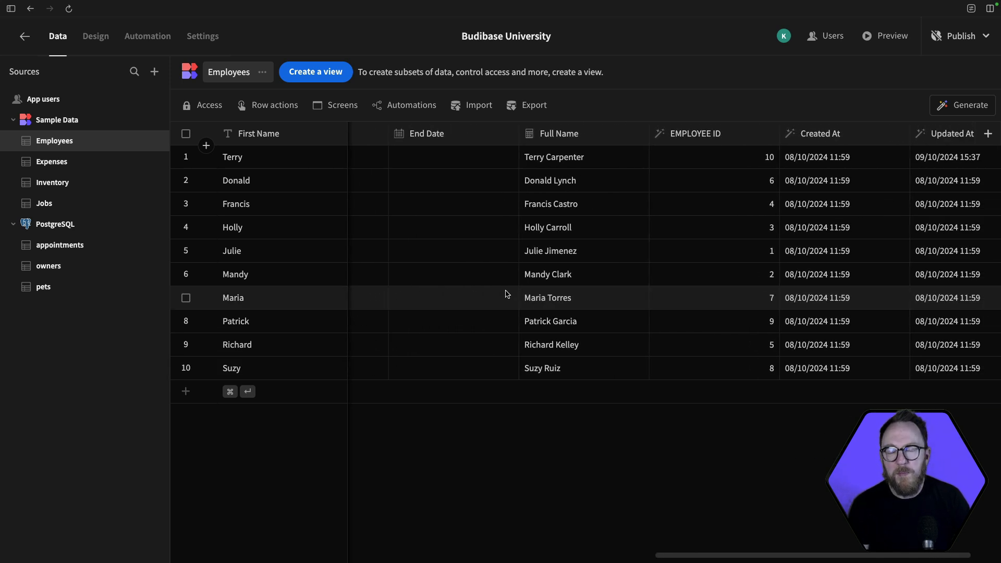